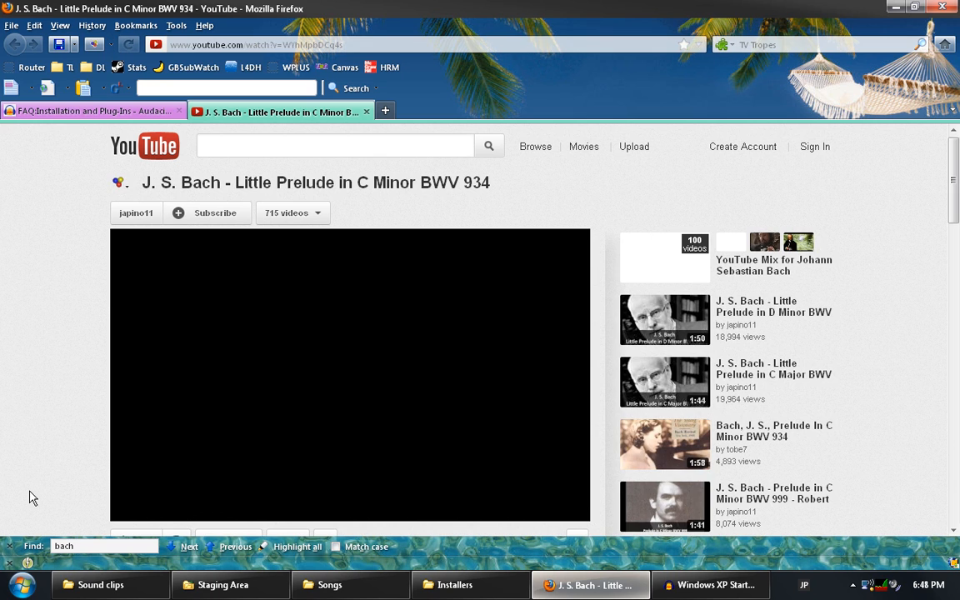
Close the find bar and pause the Bach Little Prelude BWV 934 video at 0:03.
{"action": "left_click", "coordinate": [8, 546]}
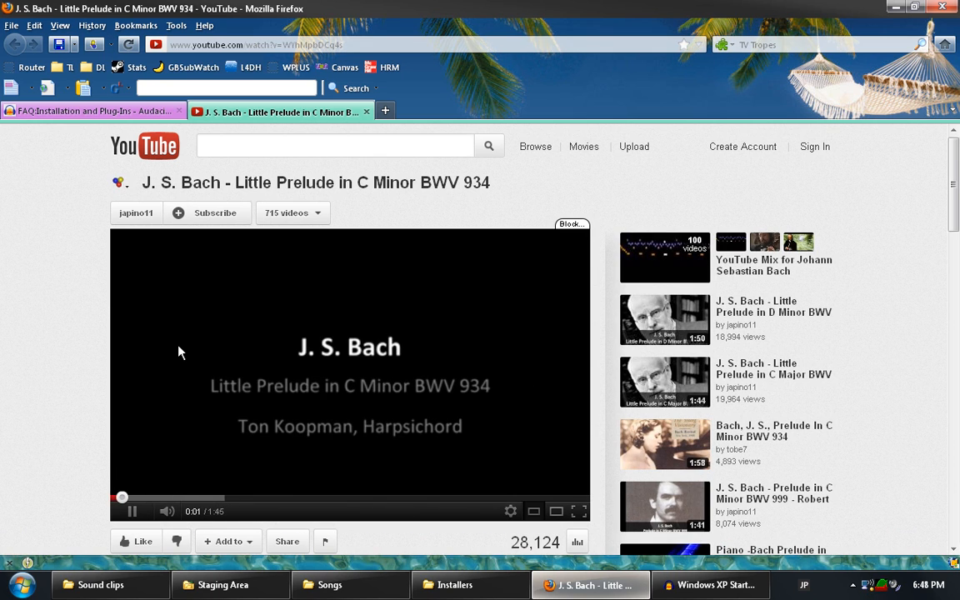
{"action": "left_click", "coordinate": [284, 375]}
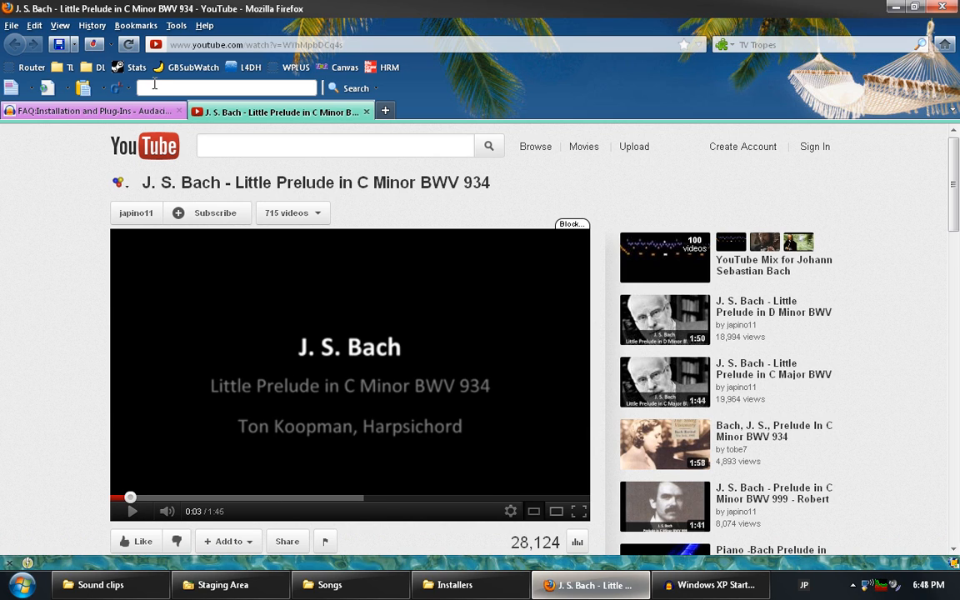
Save the prelude video as an FLV into Staging Area, then close the YouTube tab.
{"action": "left_click", "coordinate": [110, 45]}
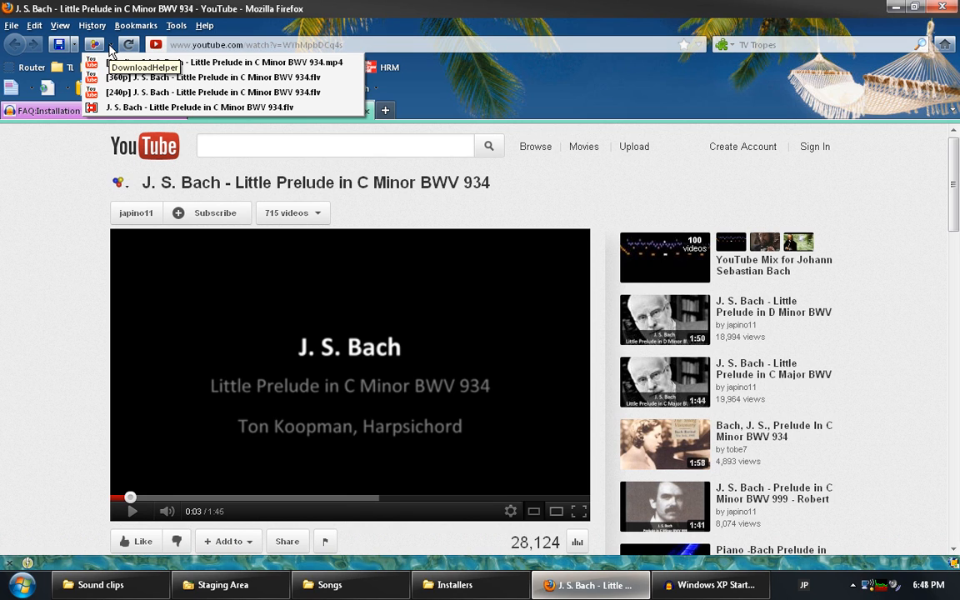
{"action": "left_click", "coordinate": [109, 81]}
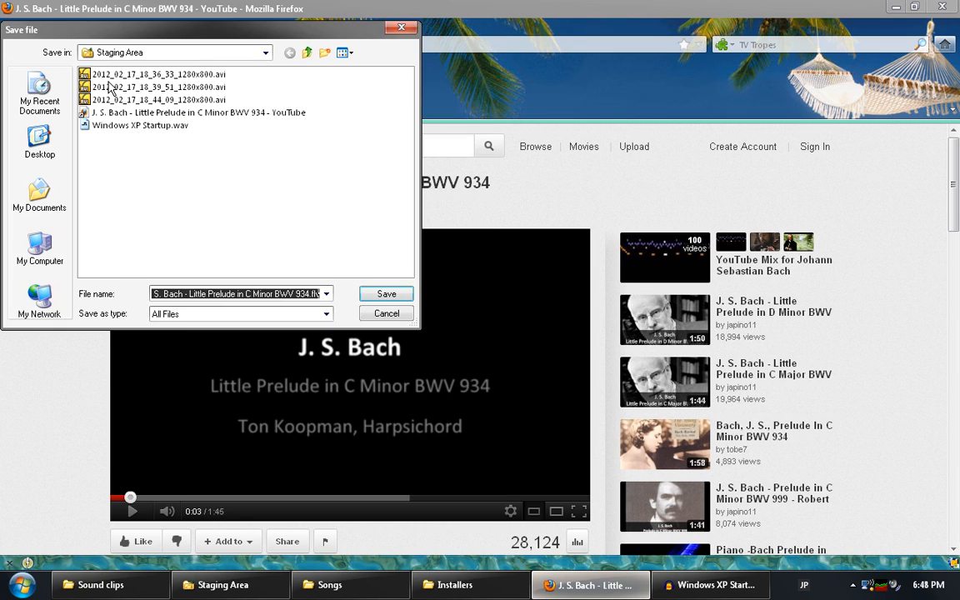
{"action": "left_click", "coordinate": [385, 293]}
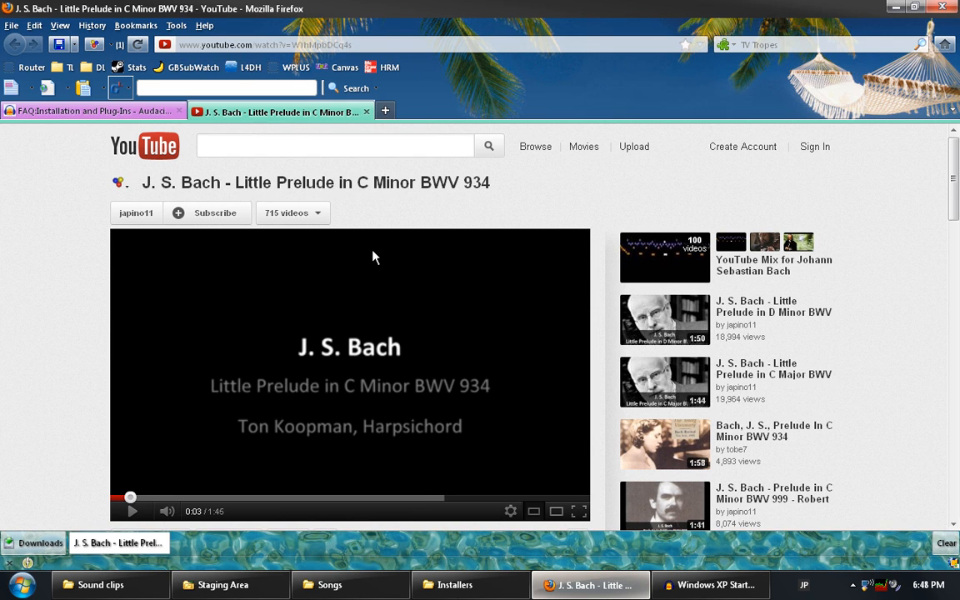
{"action": "left_click", "coordinate": [366, 112]}
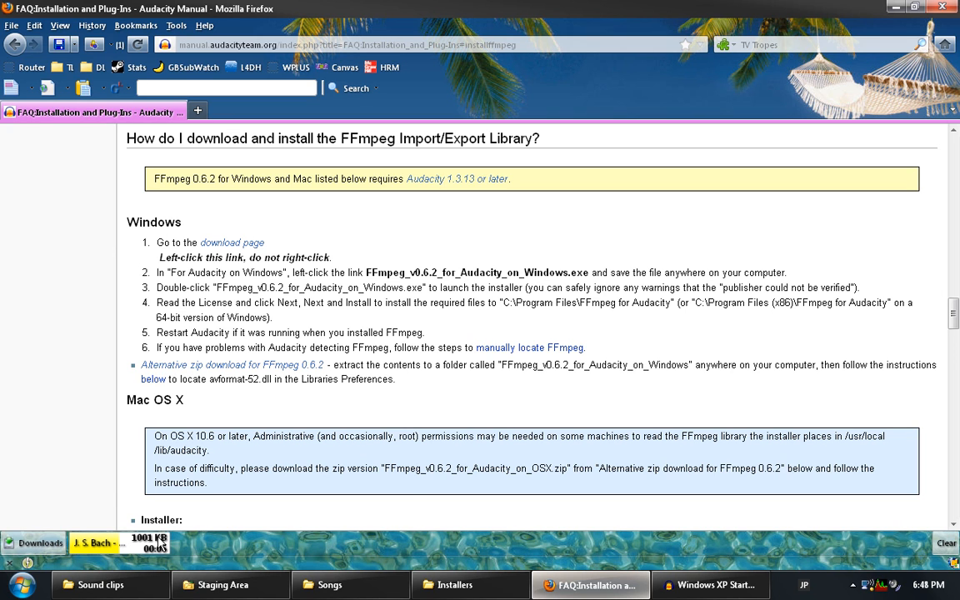
Select the downloaded Bach FLV in Staging Area and switch to the Windows XP Startup project.
{"action": "left_click", "coordinate": [247, 588]}
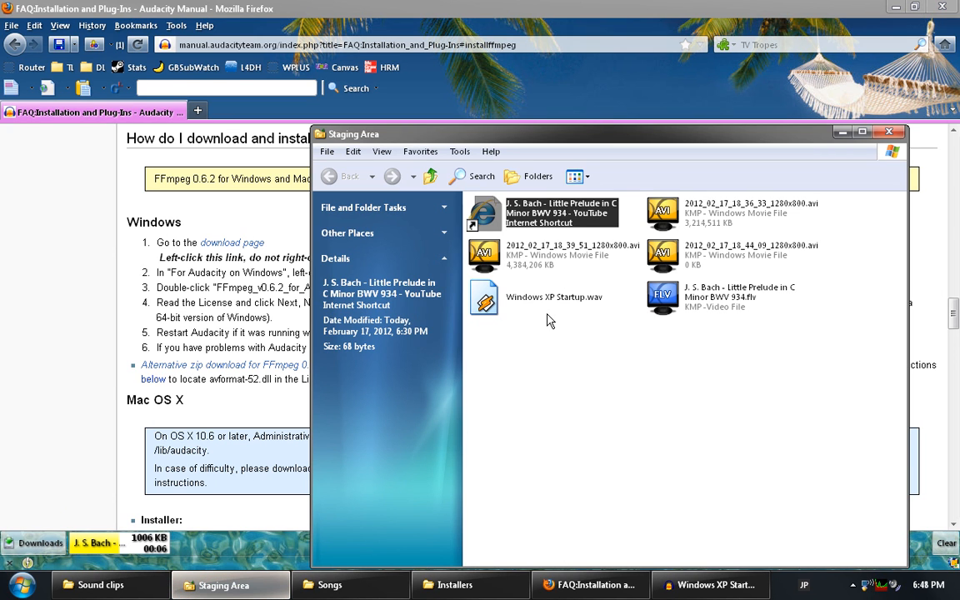
{"action": "left_click", "coordinate": [737, 293]}
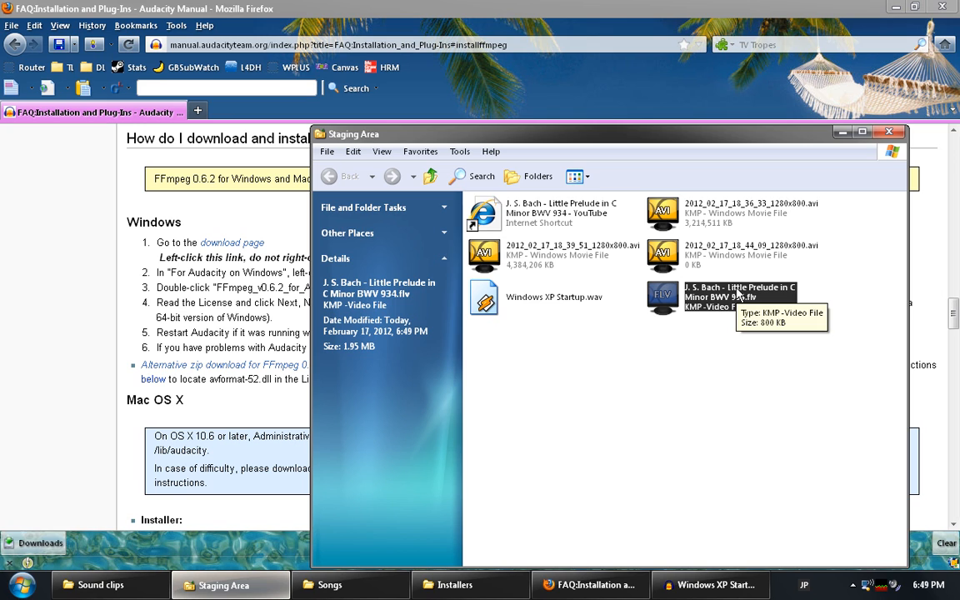
{"action": "left_click", "coordinate": [647, 321]}
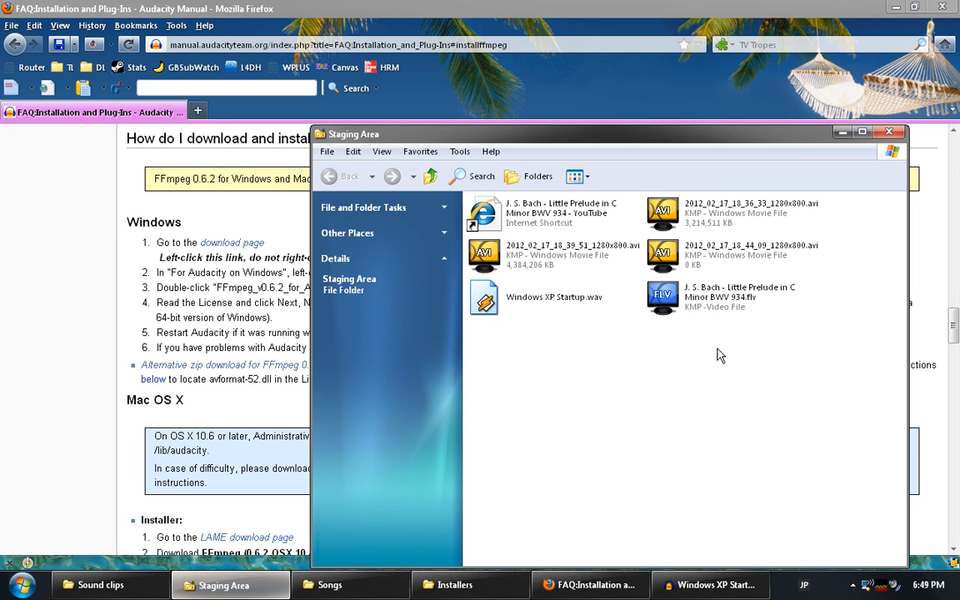
{"action": "left_click", "coordinate": [721, 305]}
{"action": "left_click", "coordinate": [708, 584]}
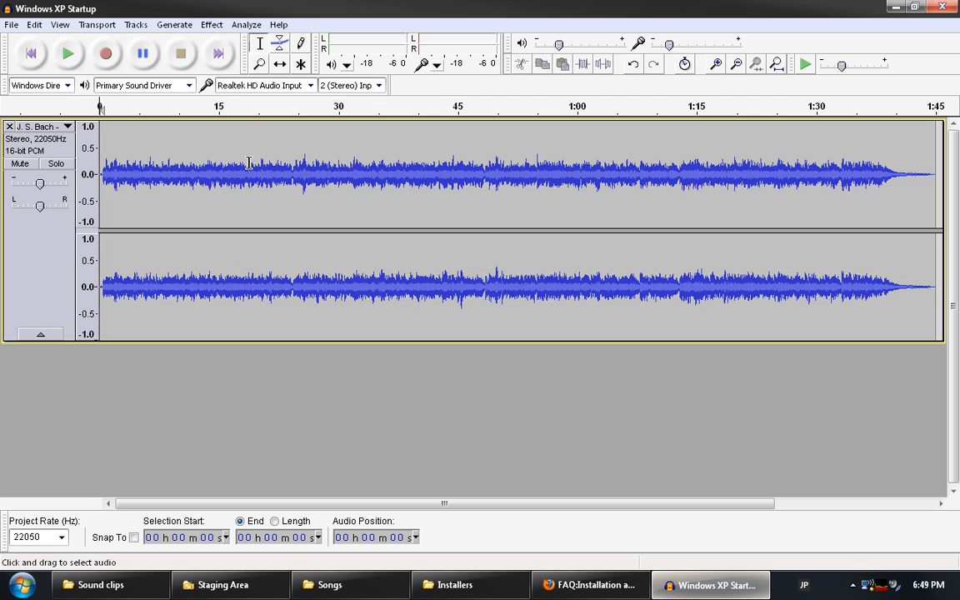
Play the opening of the Bach track from the start, then select the whole track for effects.
{"action": "key", "text": "ctrl+a"}
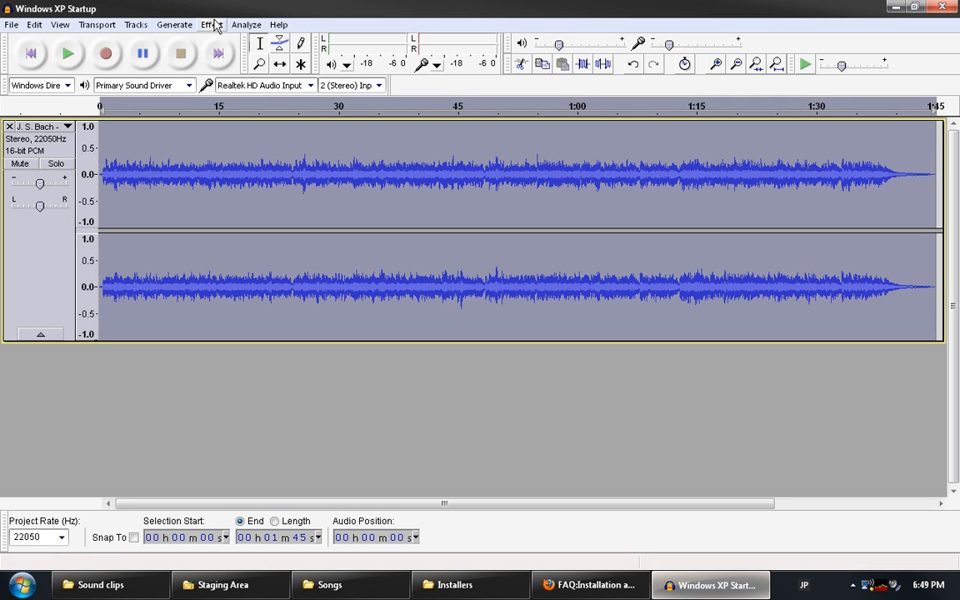
{"action": "left_click", "coordinate": [157, 278]}
{"action": "left_click", "coordinate": [31, 53]}
{"action": "left_click", "coordinate": [61, 56]}
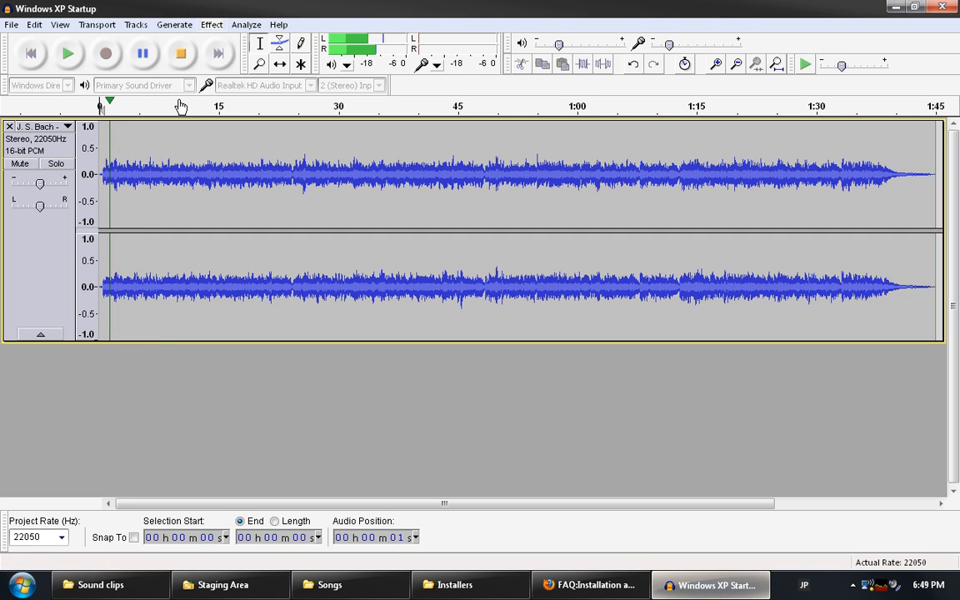
{"action": "left_click", "coordinate": [180, 55]}
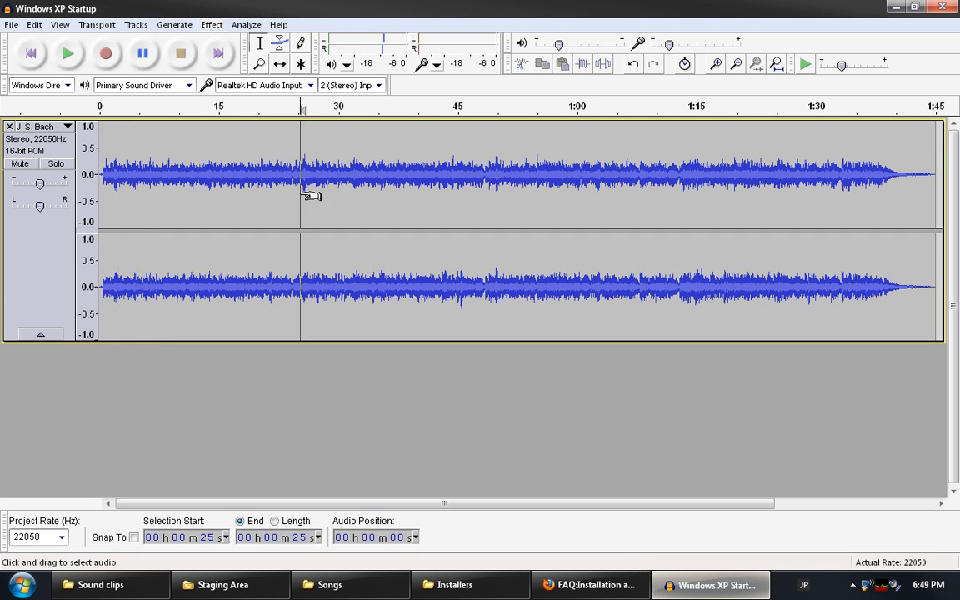
{"action": "key", "text": "ctrl+a"}
{"action": "left_click", "coordinate": [211, 25]}
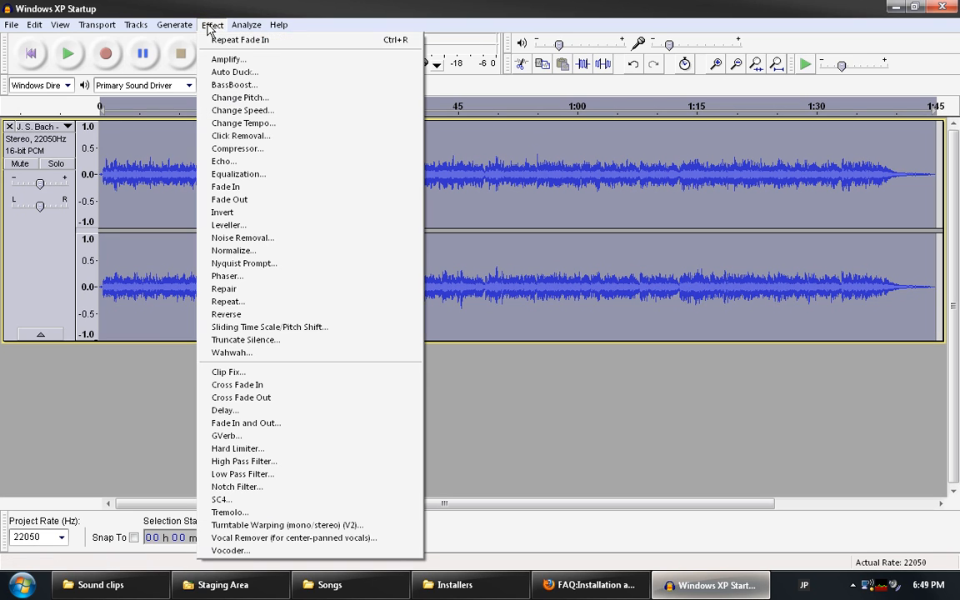
Amplify the whole Bach track by 6.2 dB with Allow clipping left off.
{"action": "left_click", "coordinate": [220, 59]}
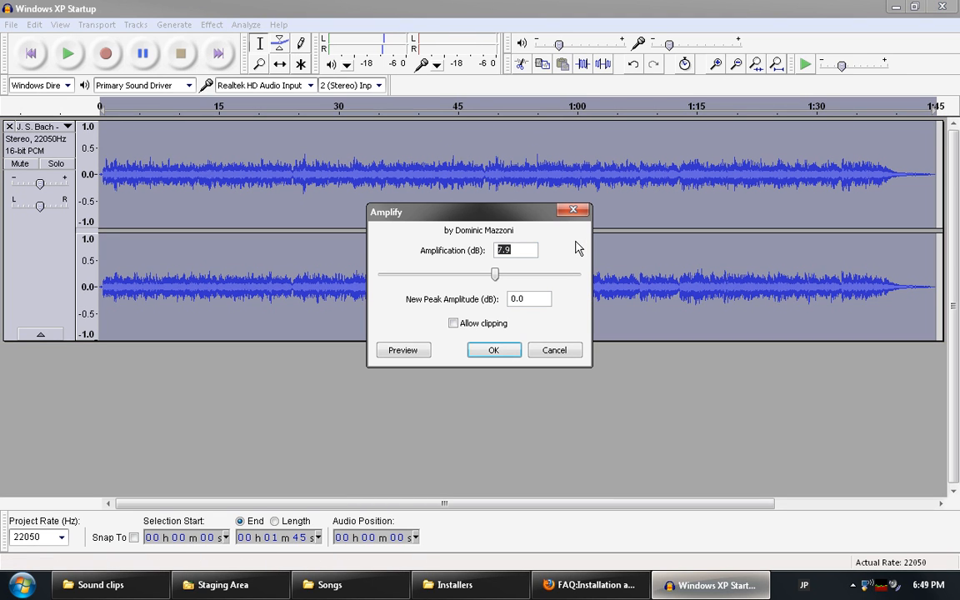
{"action": "left_click_drag", "start_coordinate": [497, 275], "coordinate": [523, 300]}
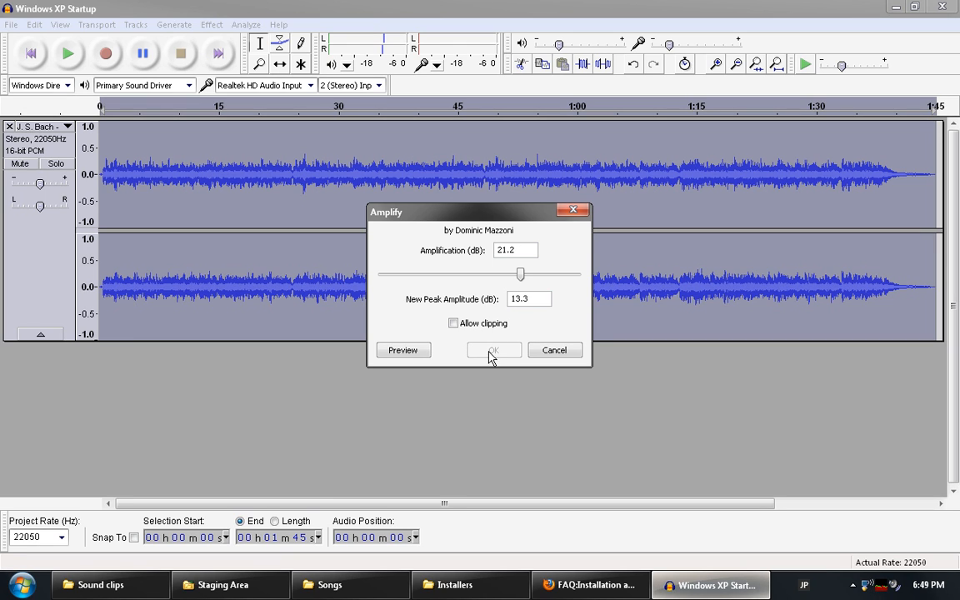
{"action": "left_click", "coordinate": [453, 324]}
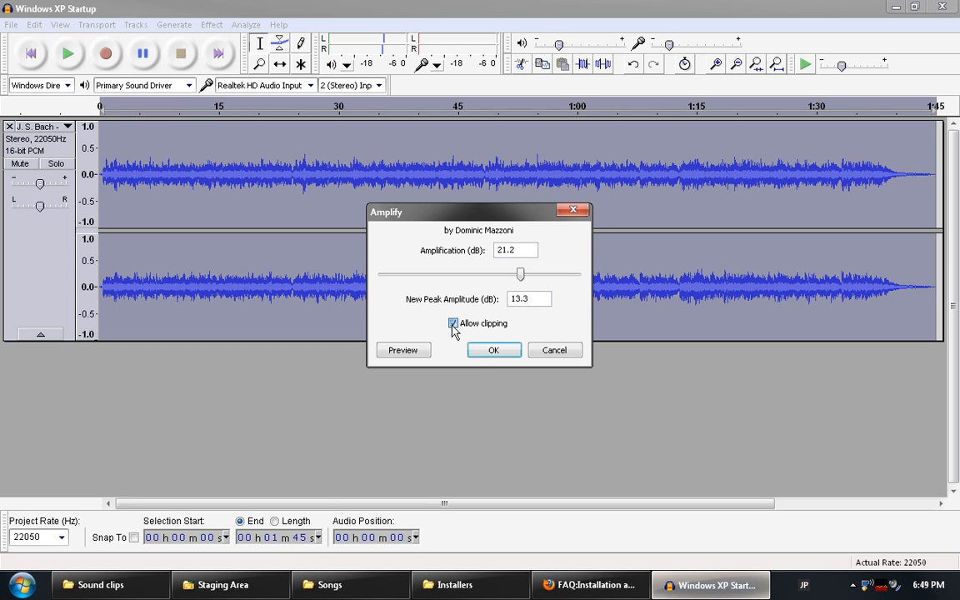
{"action": "left_click", "coordinate": [452, 324]}
{"action": "left_click_drag", "start_coordinate": [521, 274], "coordinate": [491, 279]}
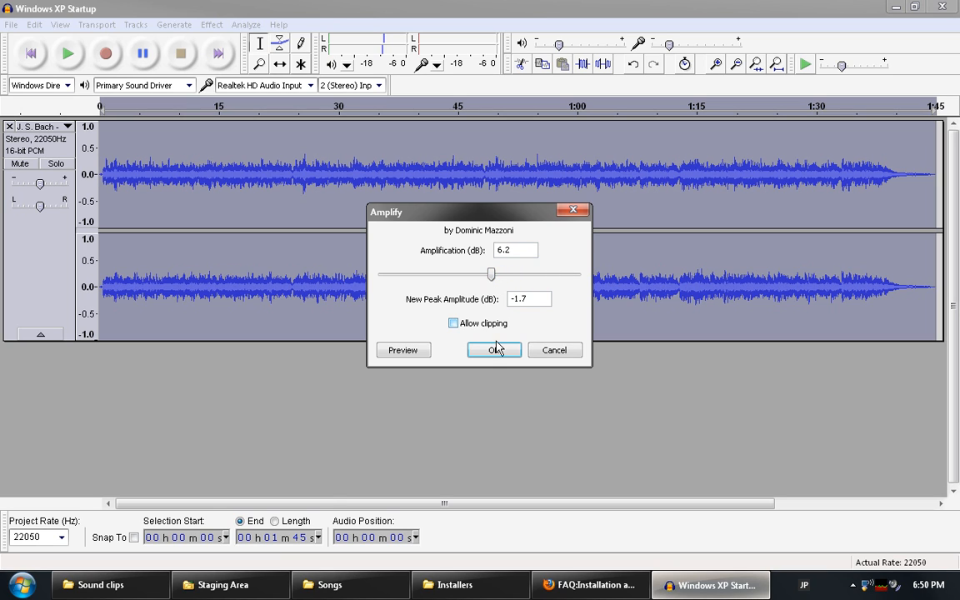
{"action": "left_click", "coordinate": [494, 349]}
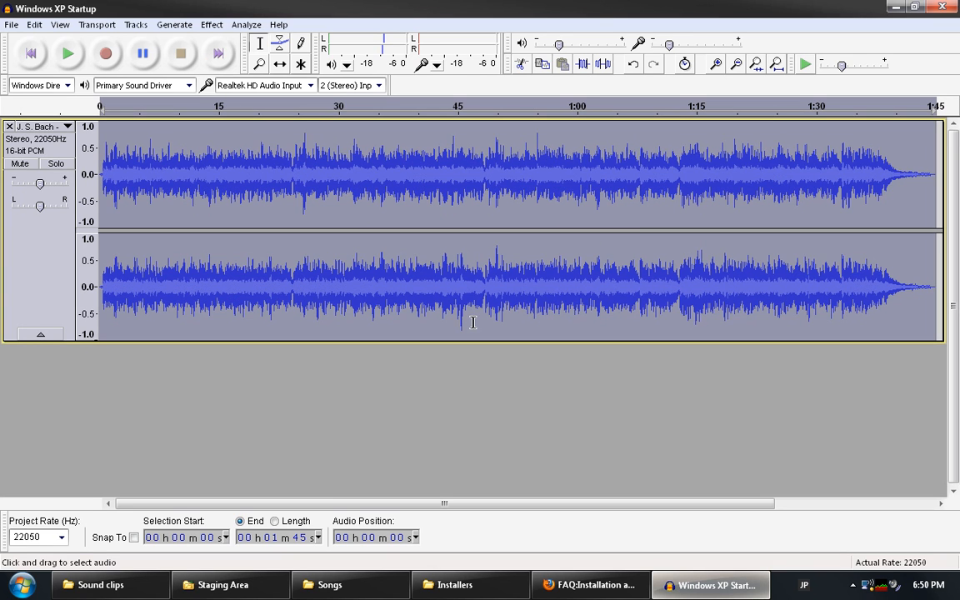
Play back the amplified Bach track from the start, then delete the track.
{"action": "left_click", "coordinate": [214, 152]}
{"action": "left_click", "coordinate": [31, 53]}
{"action": "left_click", "coordinate": [67, 53]}
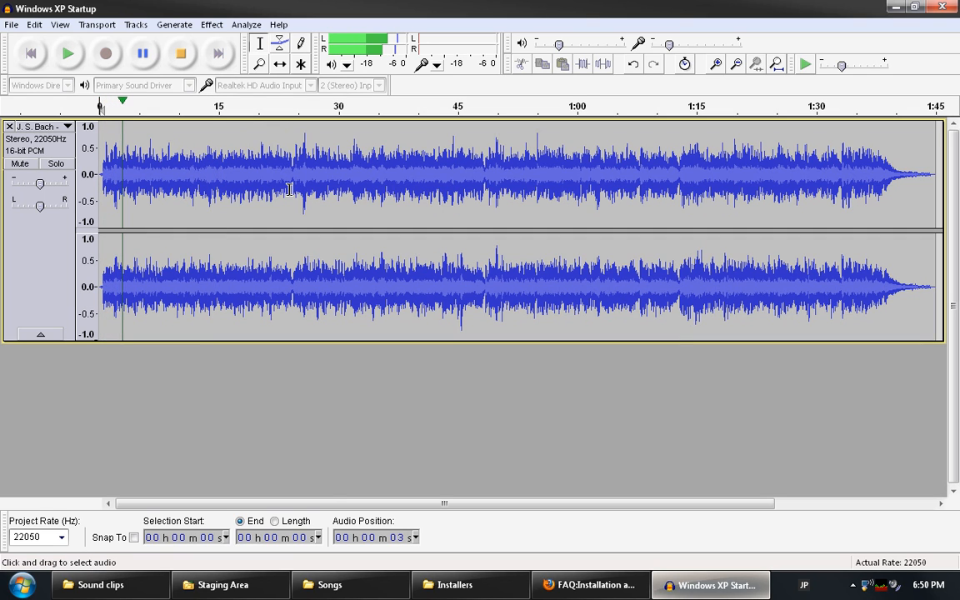
{"action": "left_click", "coordinate": [183, 55]}
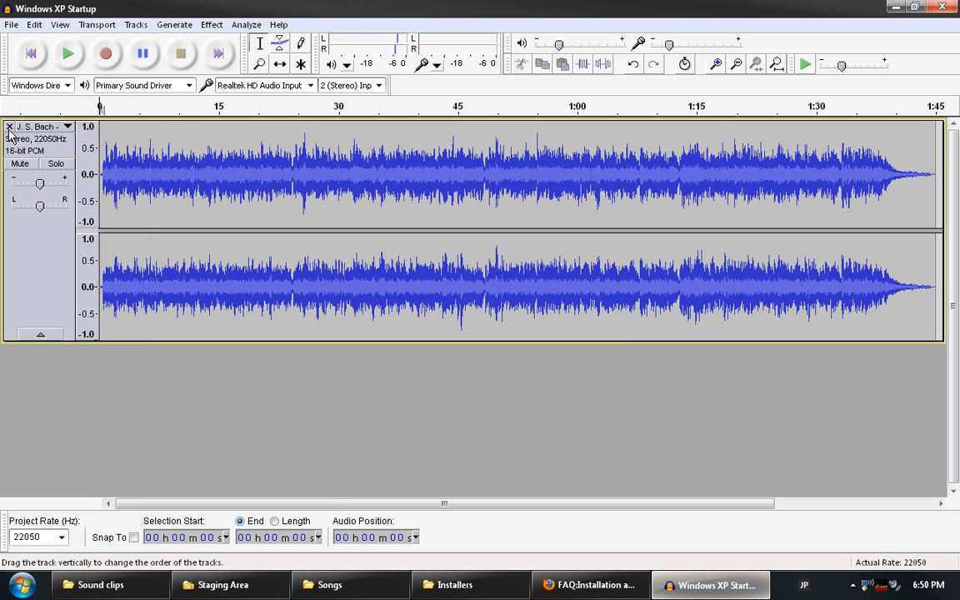
{"action": "left_click", "coordinate": [9, 128]}
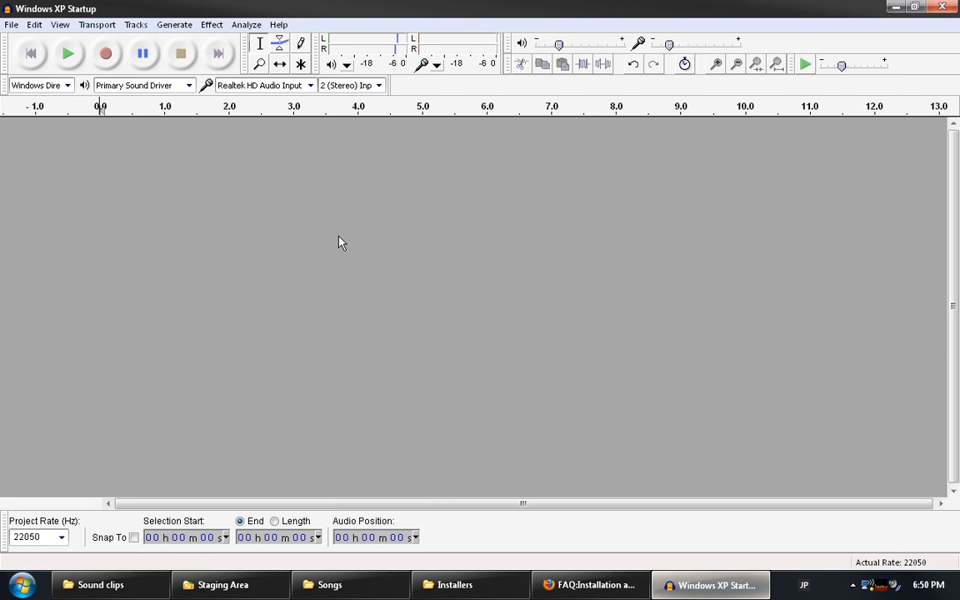
Select Bach's Little Prelude in C Minor (BWV 934).mp3 in the Songs folder.
{"action": "left_click", "coordinate": [366, 586]}
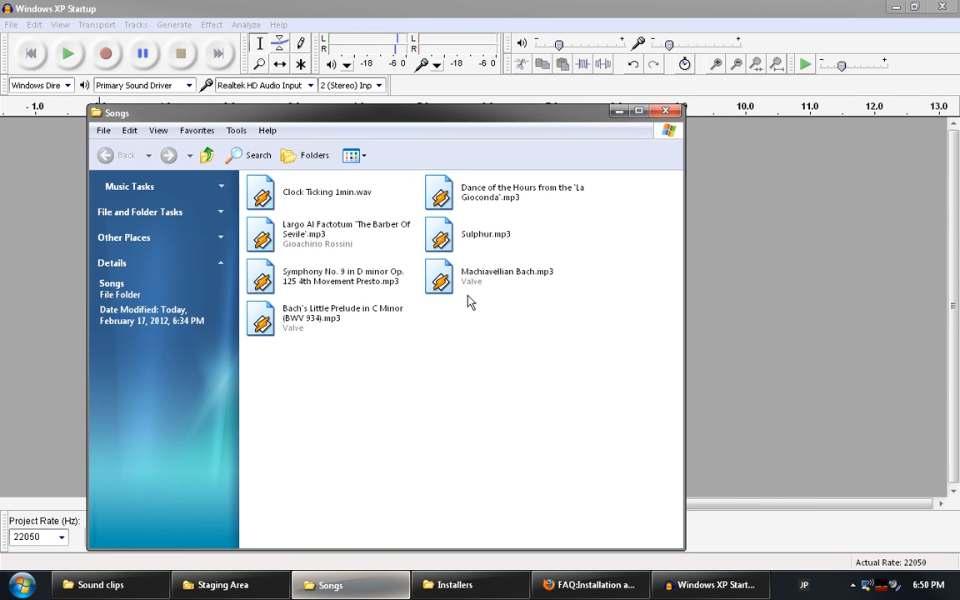
{"action": "left_click", "coordinate": [375, 315]}
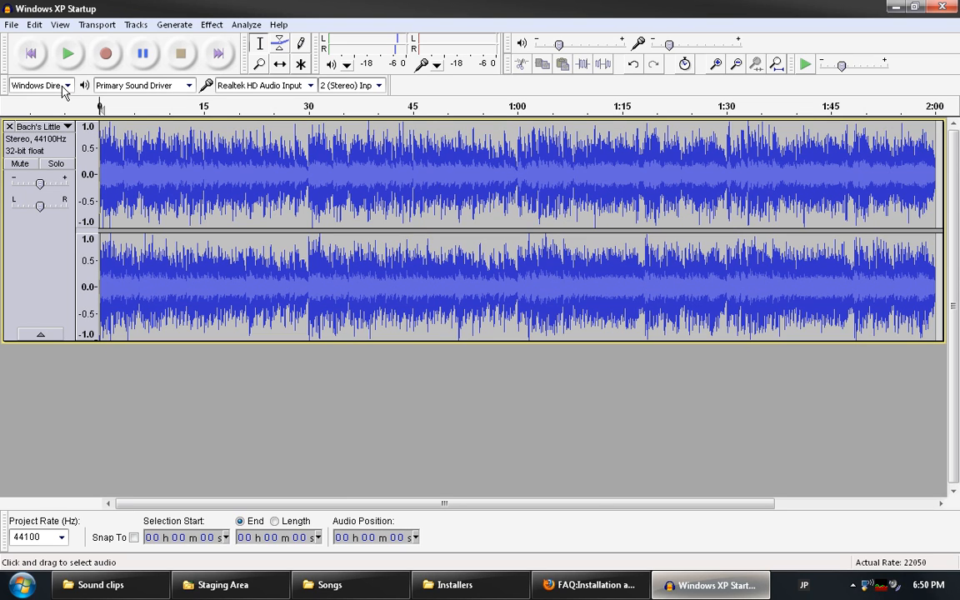
Play the imported prelude MP3 briefly, then select 0:08 to 0:21 for an effect.
{"action": "left_click", "coordinate": [61, 61]}
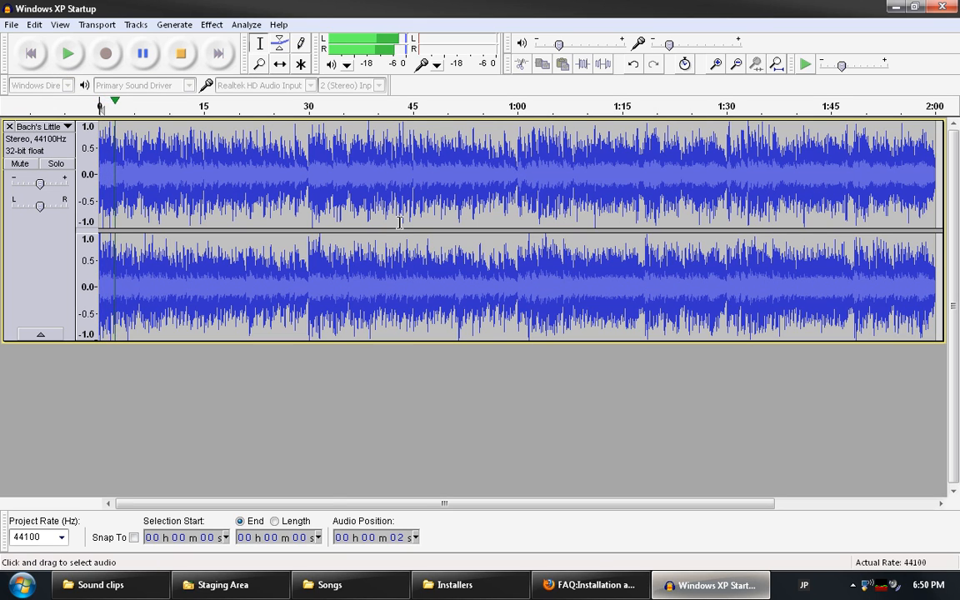
{"action": "key", "text": "space"}
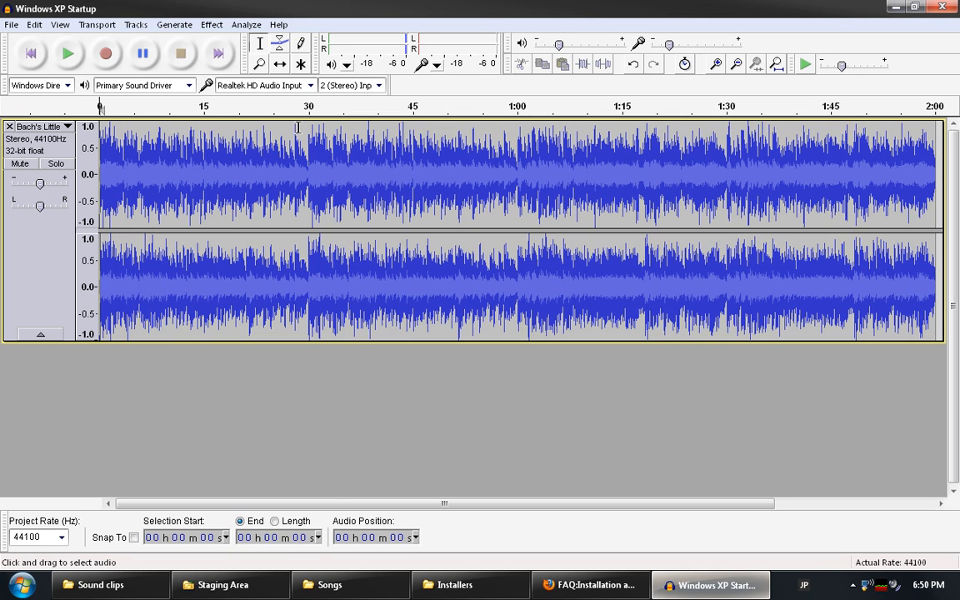
{"action": "left_click_drag", "start_coordinate": [243, 178], "coordinate": [156, 178]}
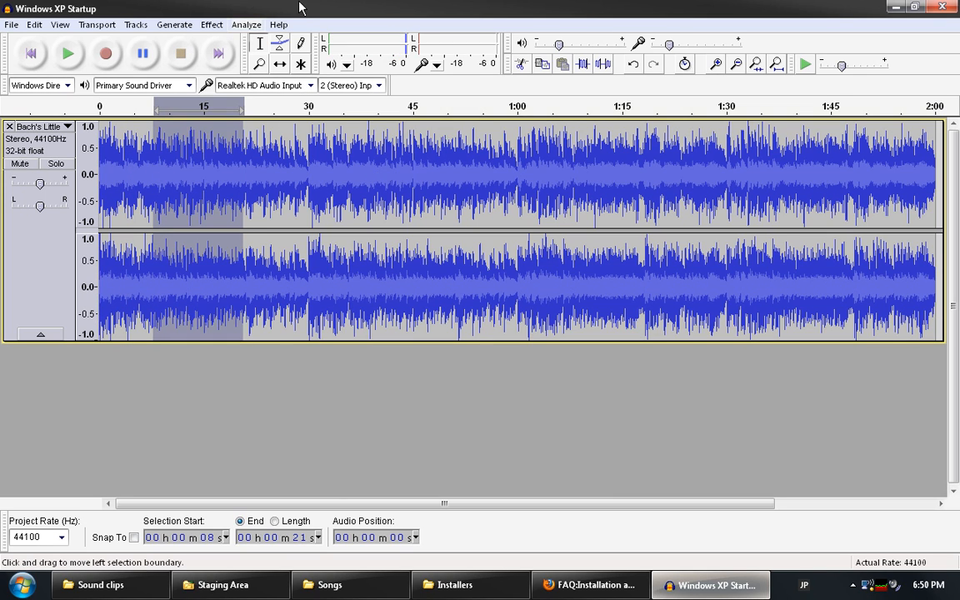
{"action": "left_click", "coordinate": [212, 25]}
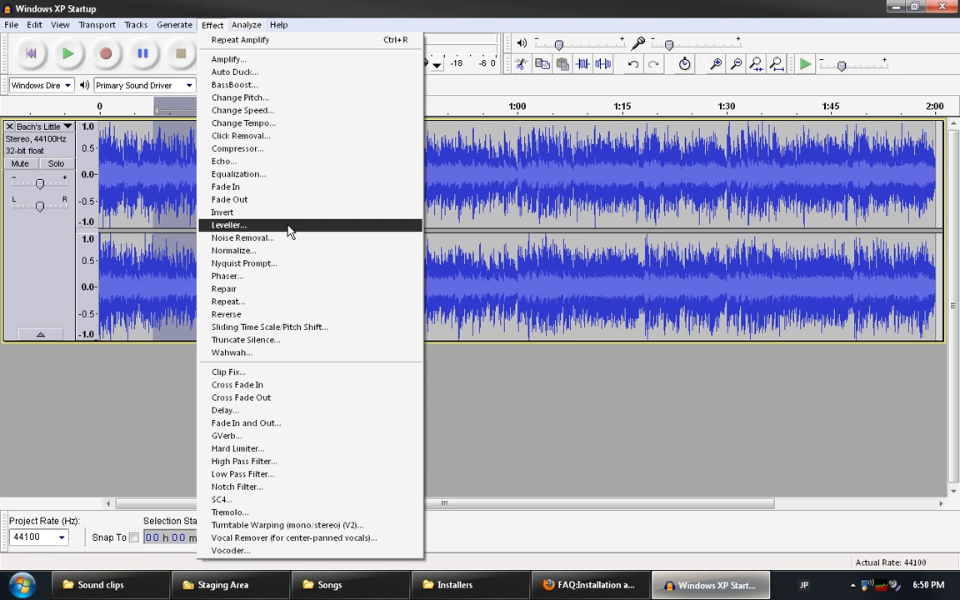
Apply Echo with 1 s delay and 0.9 decay to the selection after previewing it.
{"action": "left_click", "coordinate": [273, 161]}
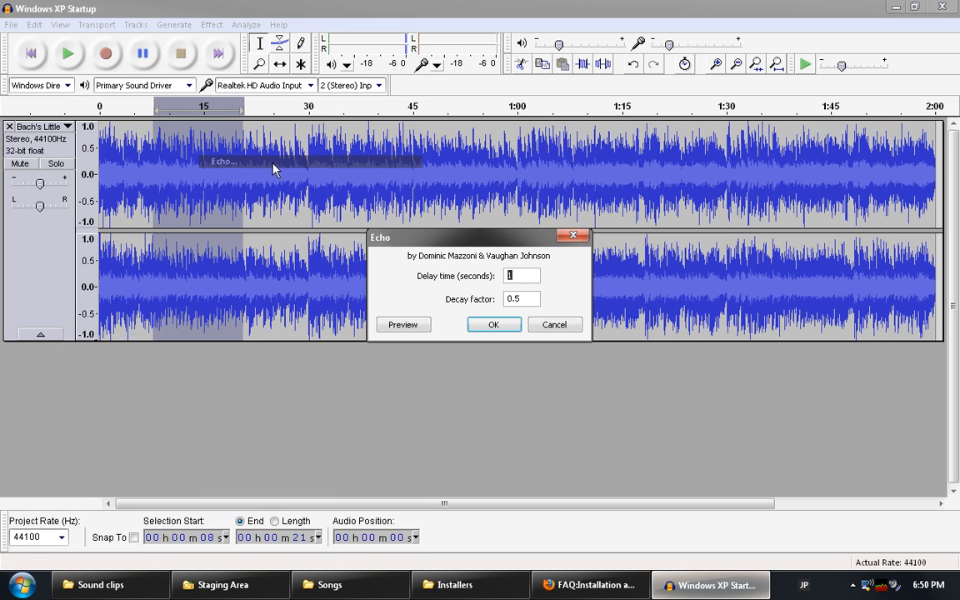
{"action": "left_click", "coordinate": [514, 298]}
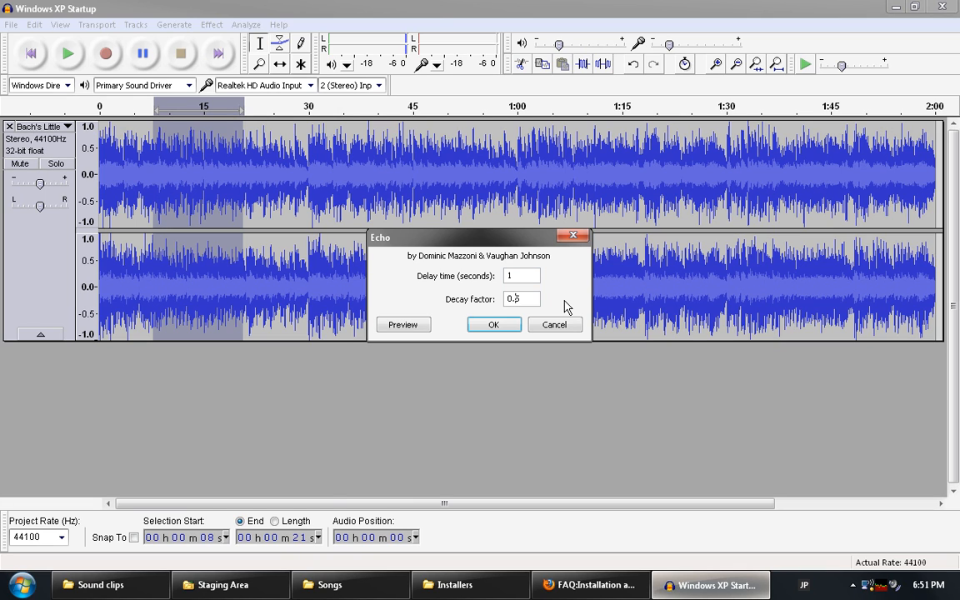
{"action": "left_click", "coordinate": [409, 325]}
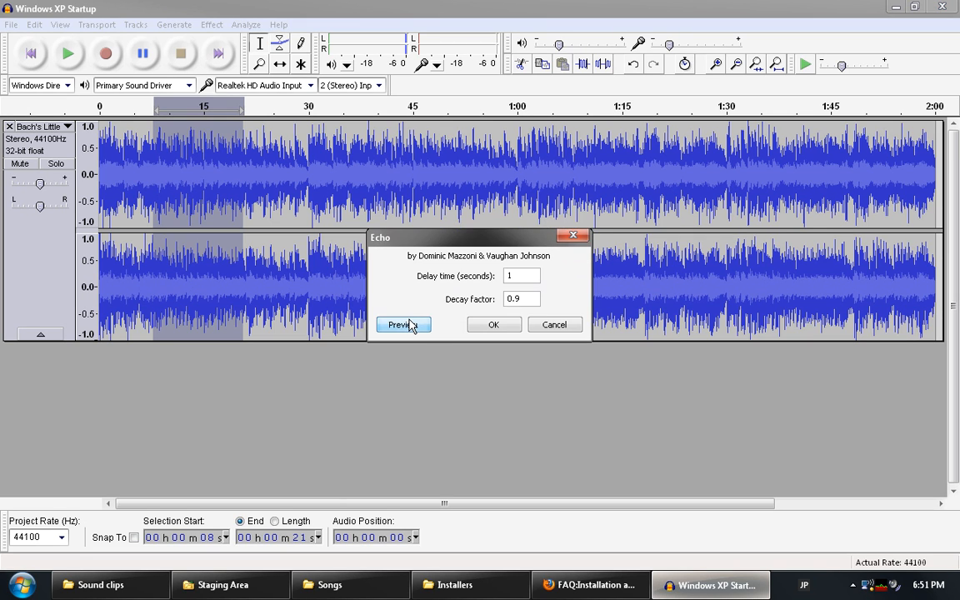
{"action": "left_click", "coordinate": [491, 325]}
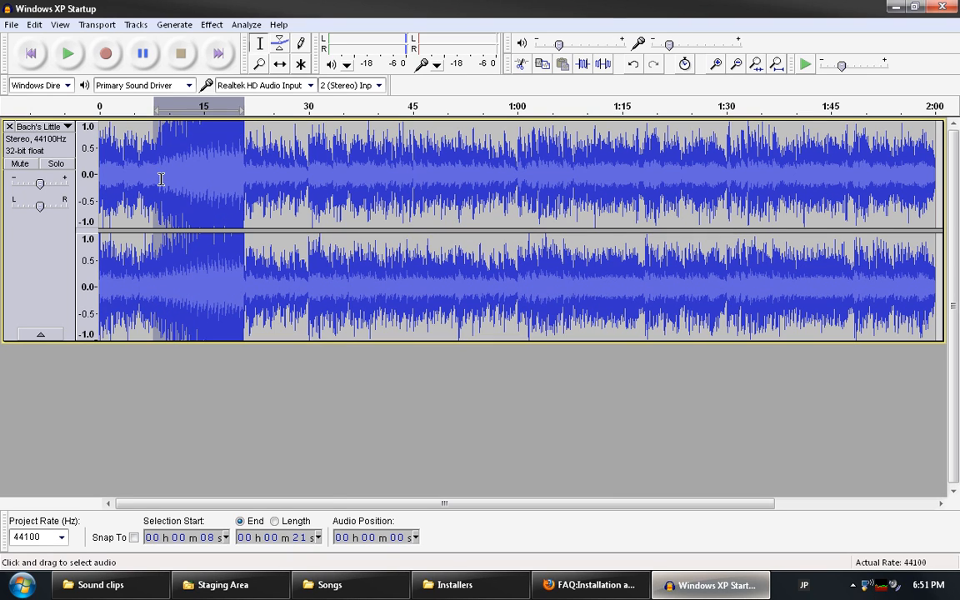
{"action": "left_click", "coordinate": [69, 55]}
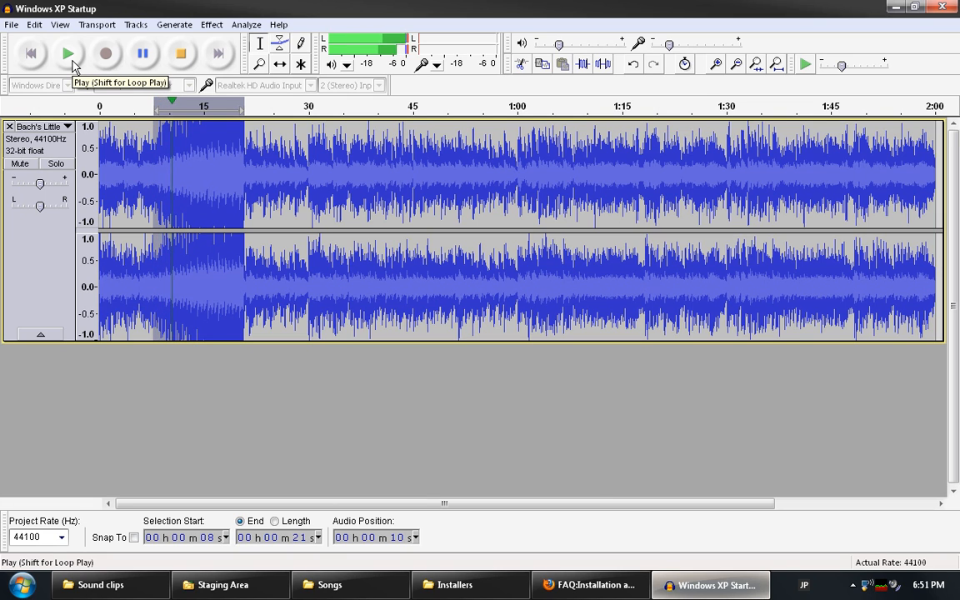
{"action": "left_click", "coordinate": [182, 47]}
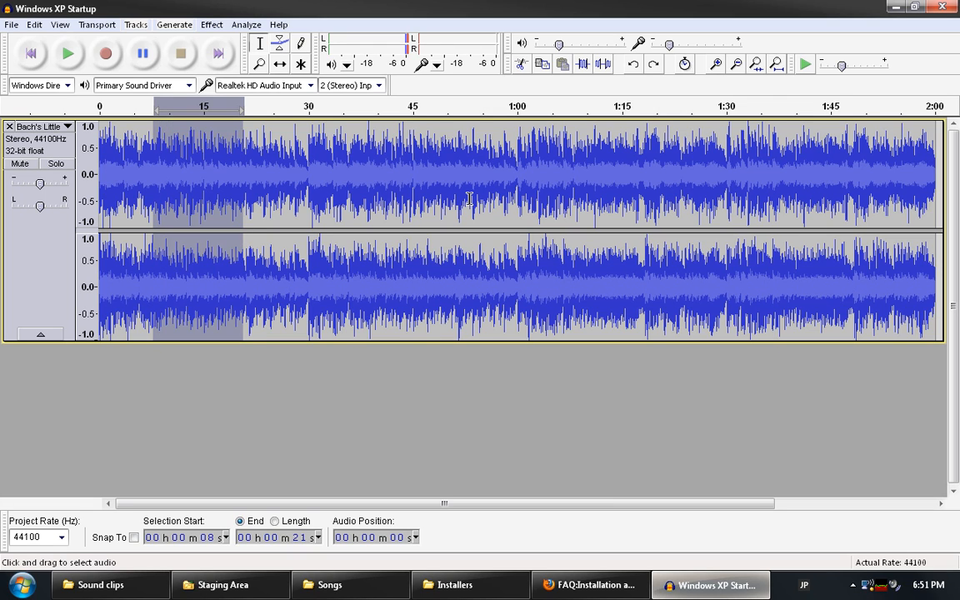
{"action": "left_click", "coordinate": [189, 175]}
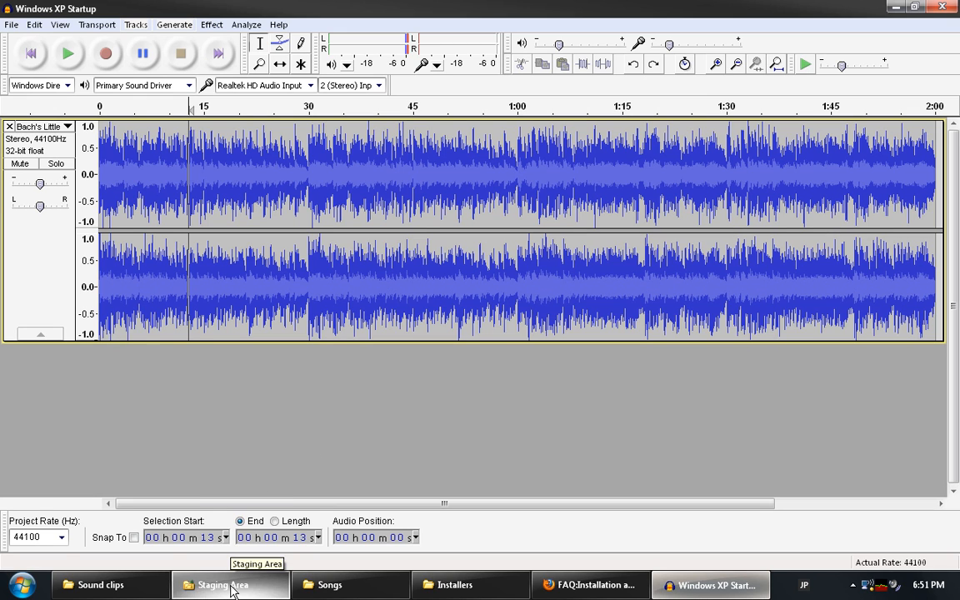
Drag Machiavellian Bach.mp3 from the Songs folder into Audacity as a second track.
{"action": "left_click", "coordinate": [330, 585]}
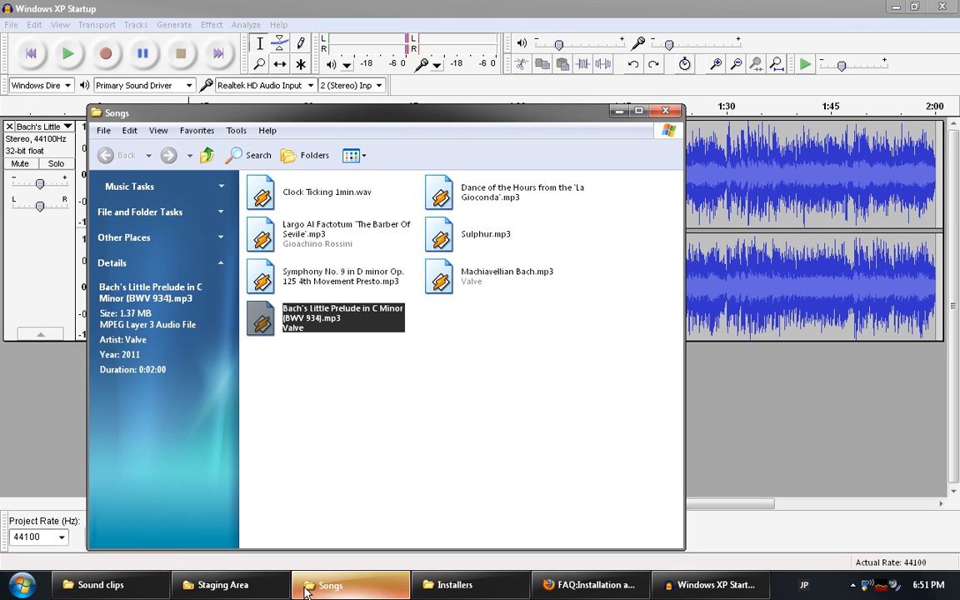
{"action": "left_click", "coordinate": [503, 296]}
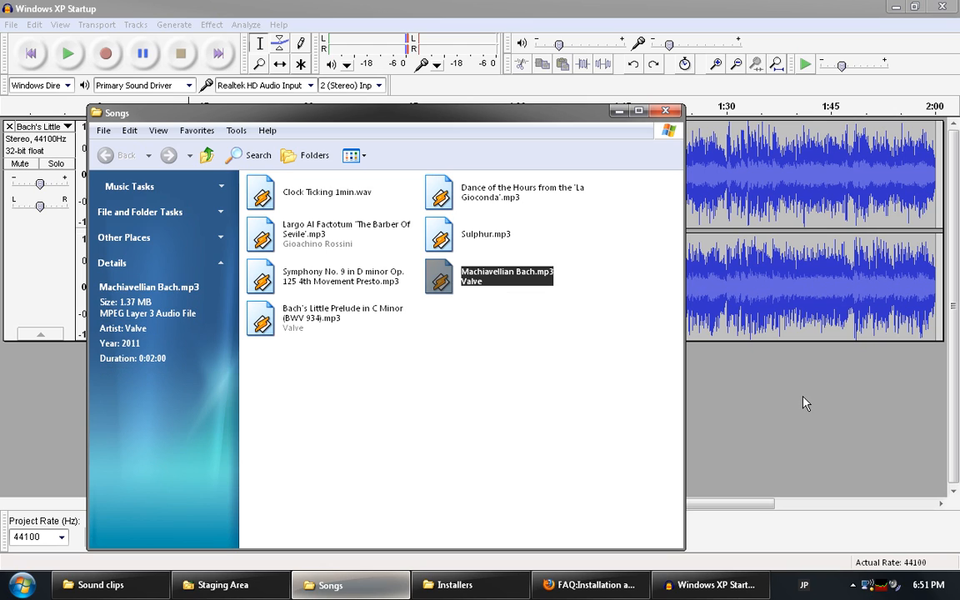
{"action": "left_click_drag", "start_coordinate": [803, 397], "coordinate": [797, 397]}
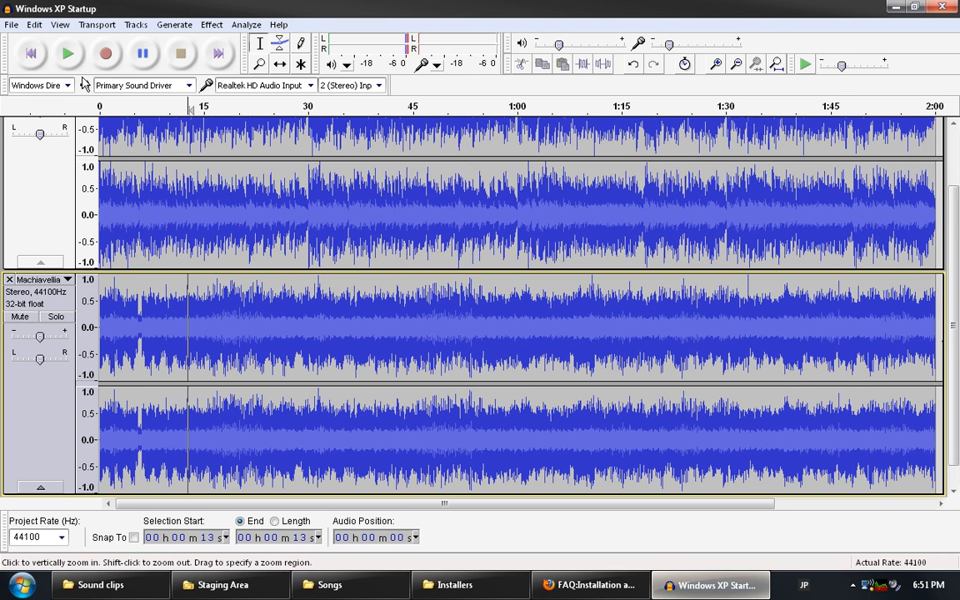
Play the mix briefly from 51 s, then fit both Bach tracks to the window height.
{"action": "left_click", "coordinate": [31, 53]}
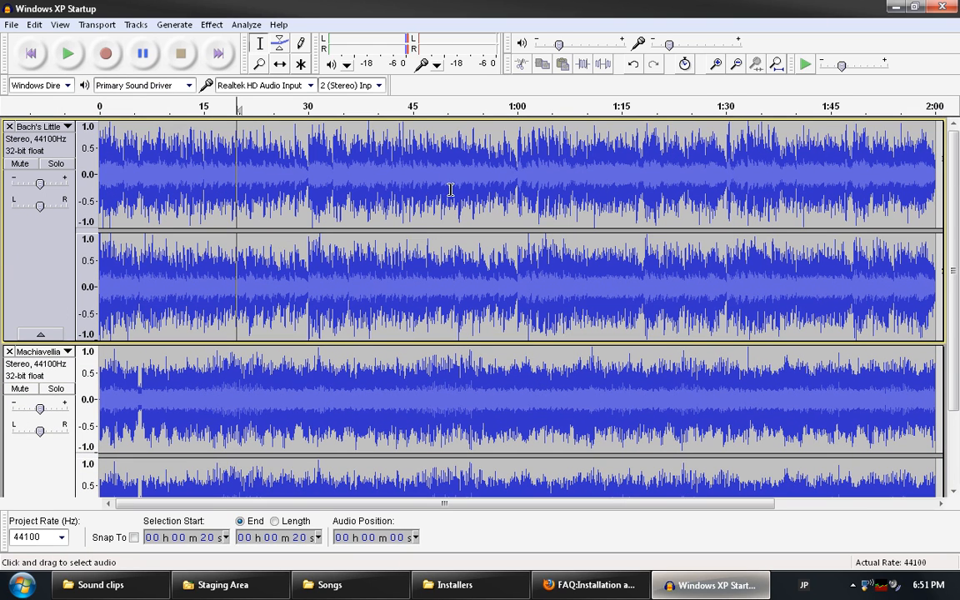
{"action": "left_click", "coordinate": [458, 190]}
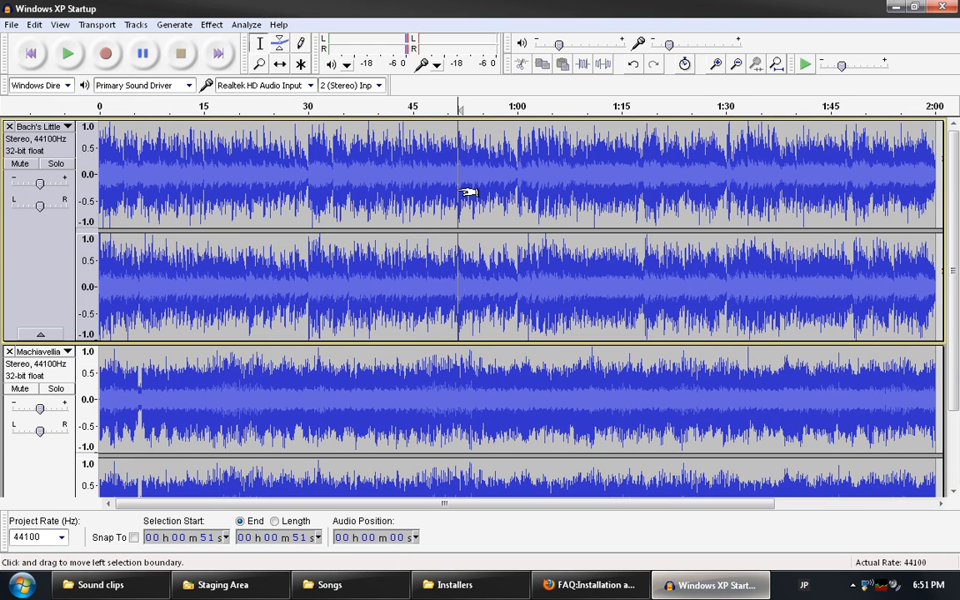
{"action": "left_click", "coordinate": [69, 55]}
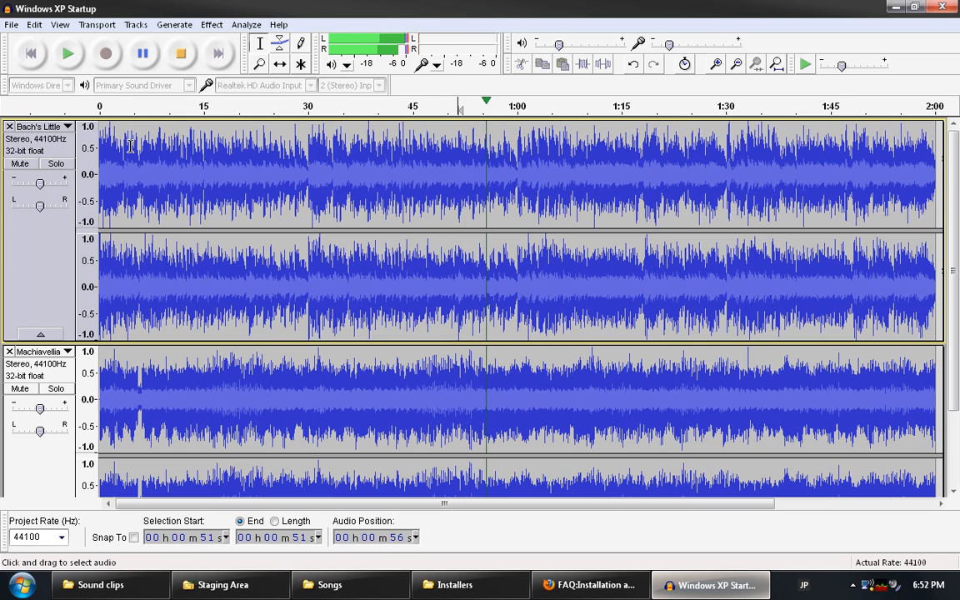
{"action": "key", "text": "space"}
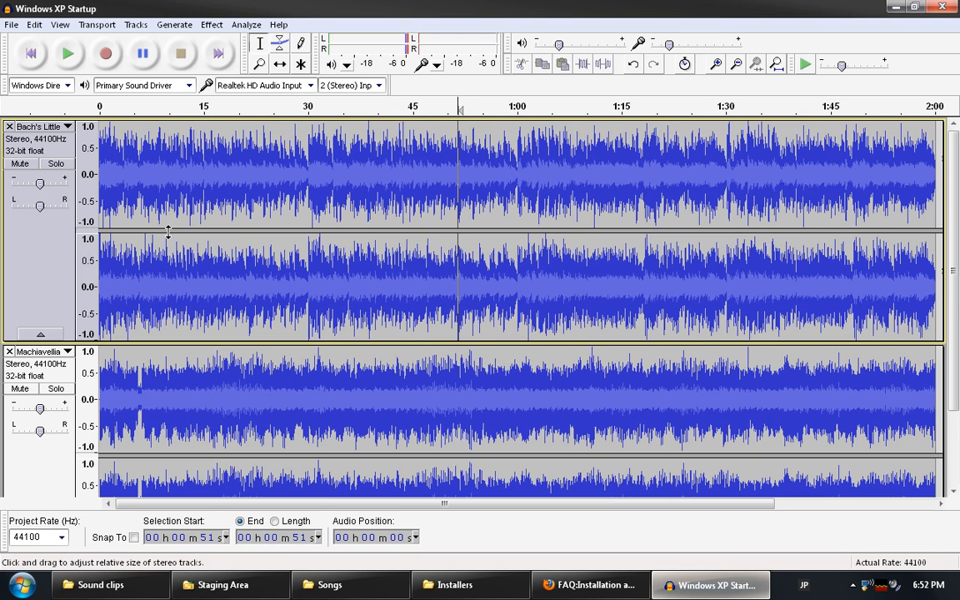
{"action": "key", "text": "ctrl+shift+f"}
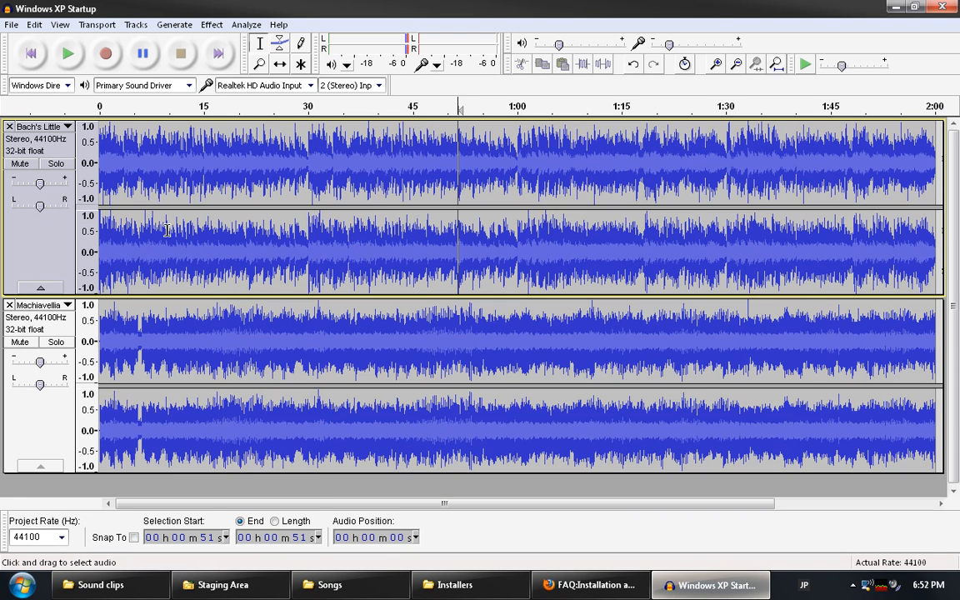
{"action": "left_click", "coordinate": [70, 57]}
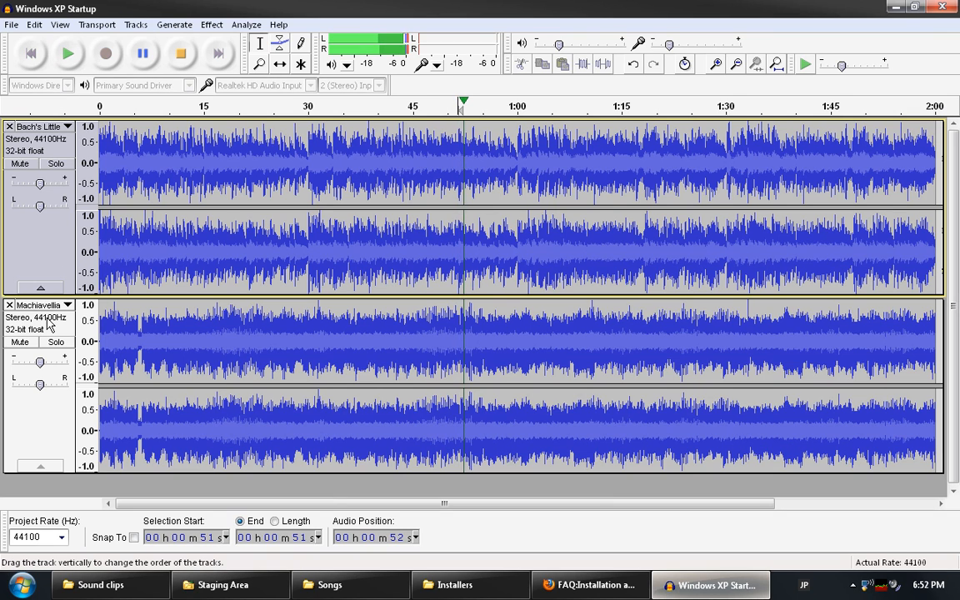
{"action": "left_click", "coordinate": [21, 342]}
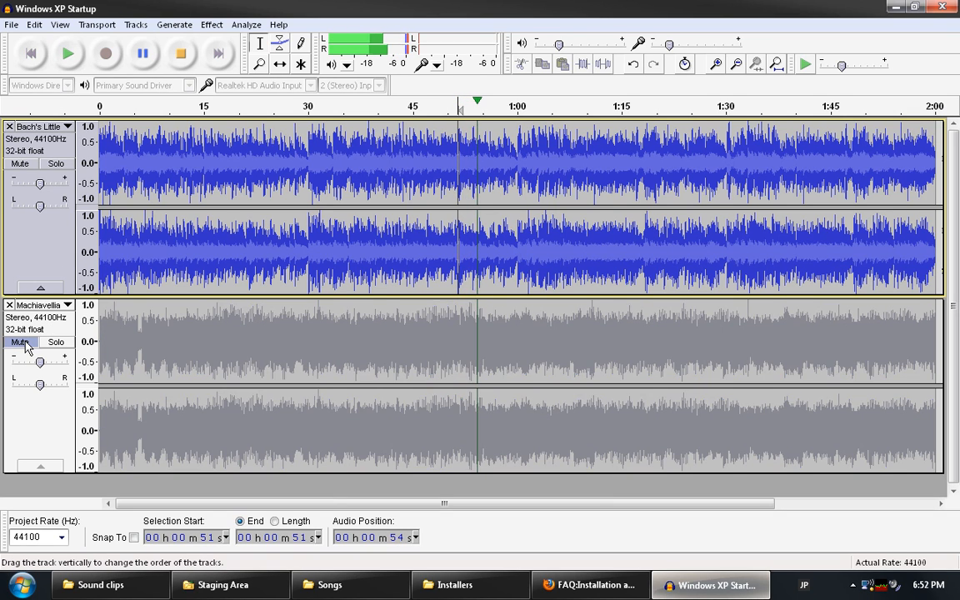
{"action": "left_click", "coordinate": [21, 164]}
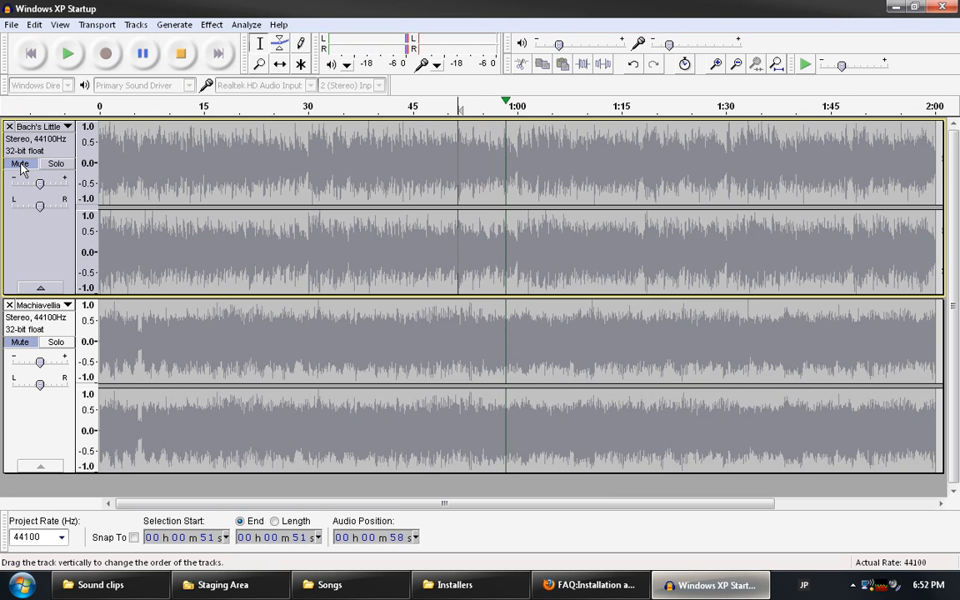
{"action": "left_click", "coordinate": [18, 357]}
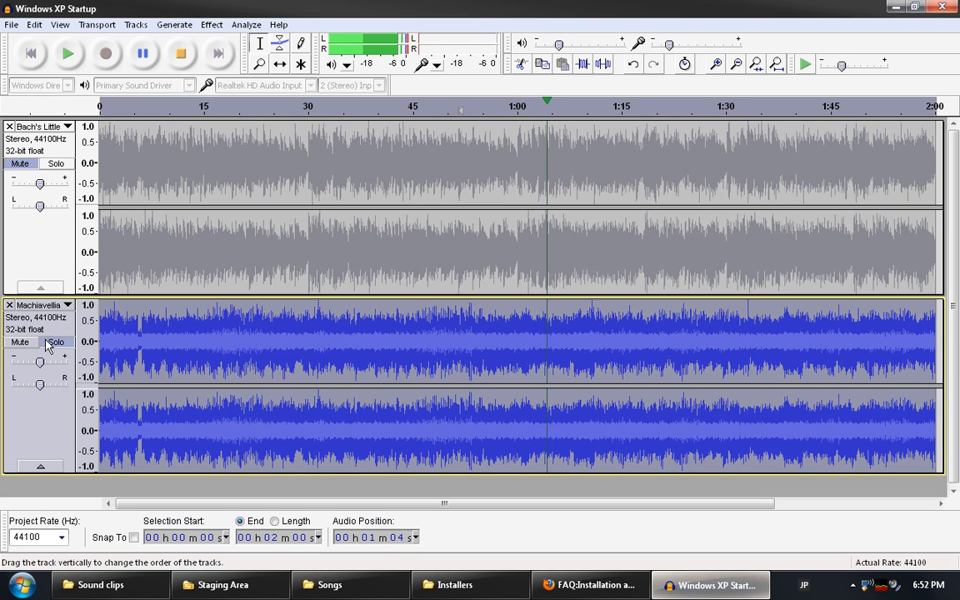
{"action": "left_click", "coordinate": [53, 342]}
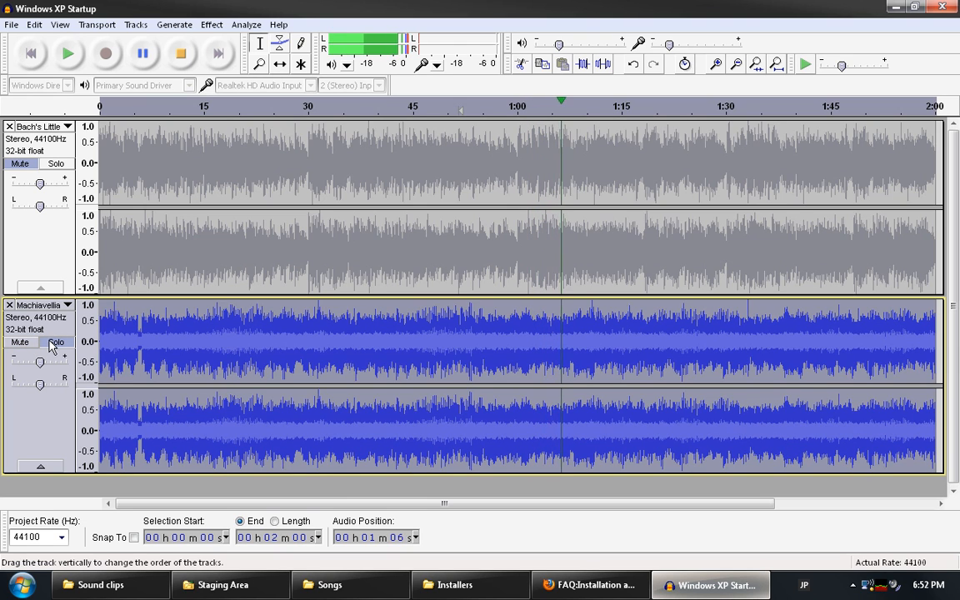
{"action": "left_click", "coordinate": [18, 162]}
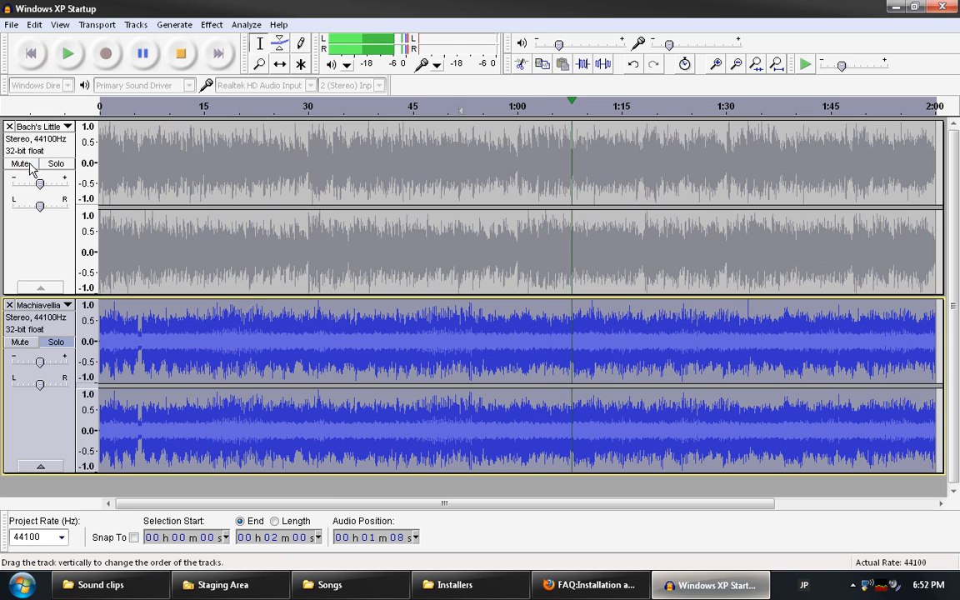
{"action": "left_click", "coordinate": [60, 346]}
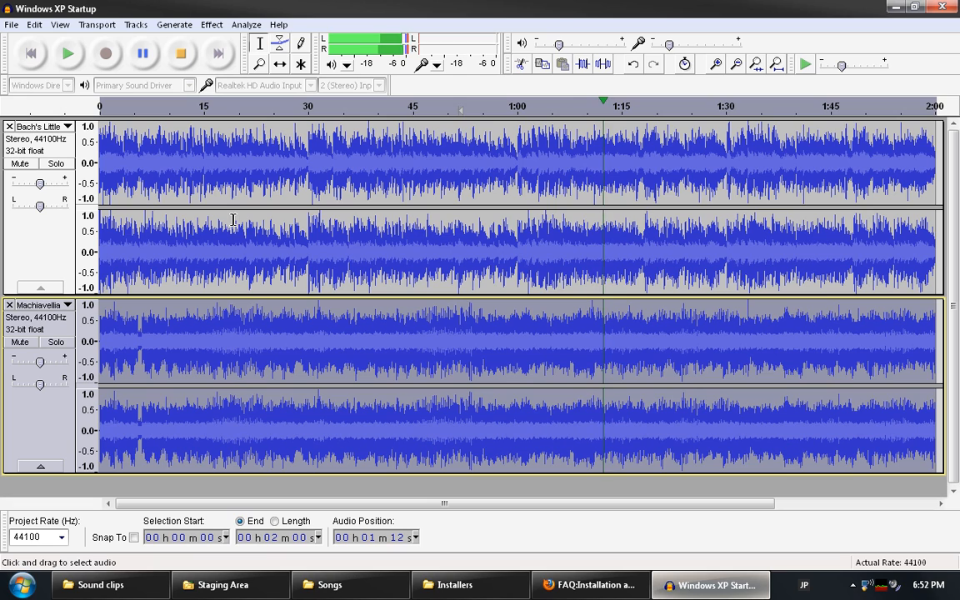
{"action": "left_click", "coordinate": [181, 55]}
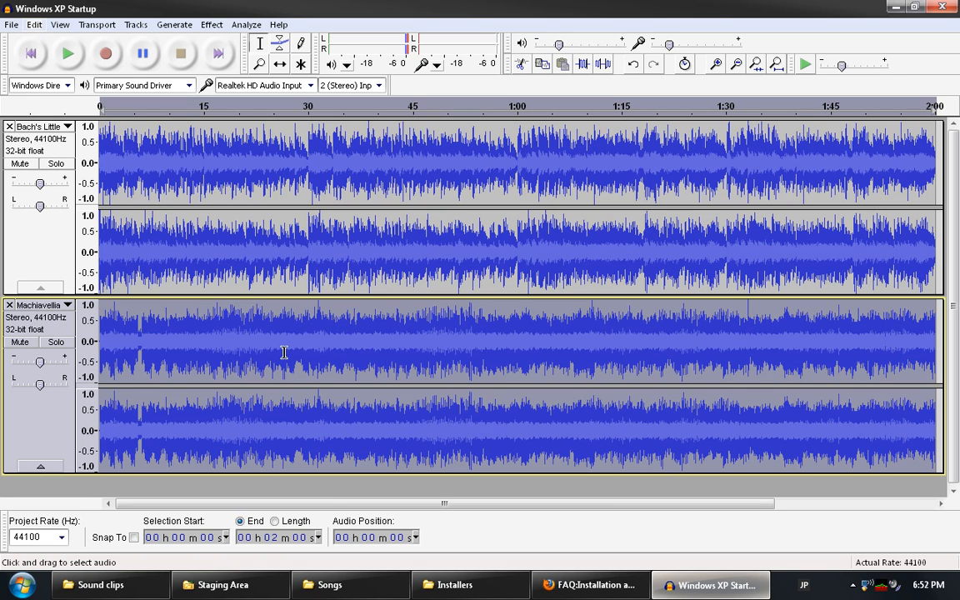
Export the mix as MP3 file 'Windows XP Startup', accepting the prefilled metadata.
{"action": "left_click", "coordinate": [12, 24]}
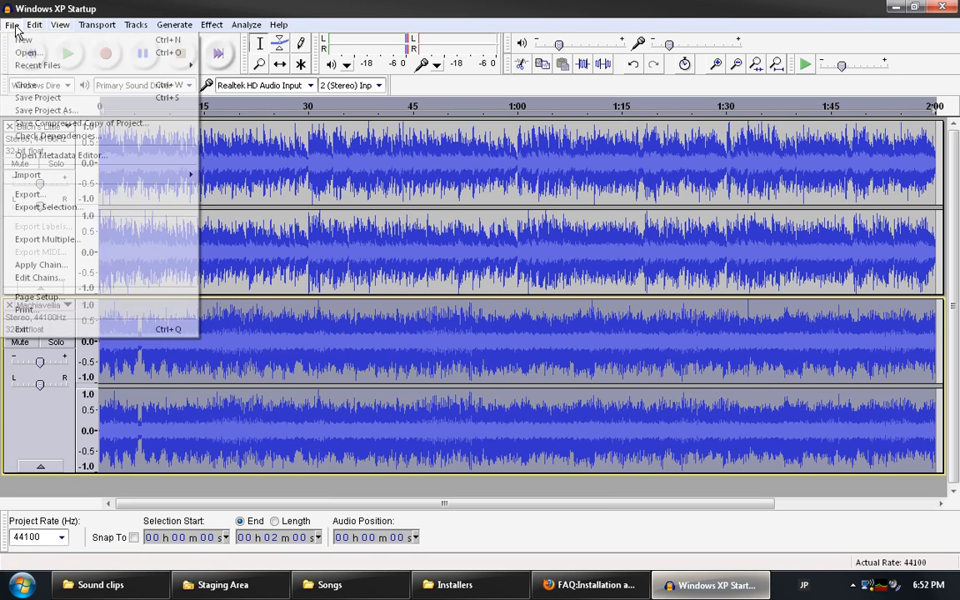
{"action": "left_click", "coordinate": [30, 193]}
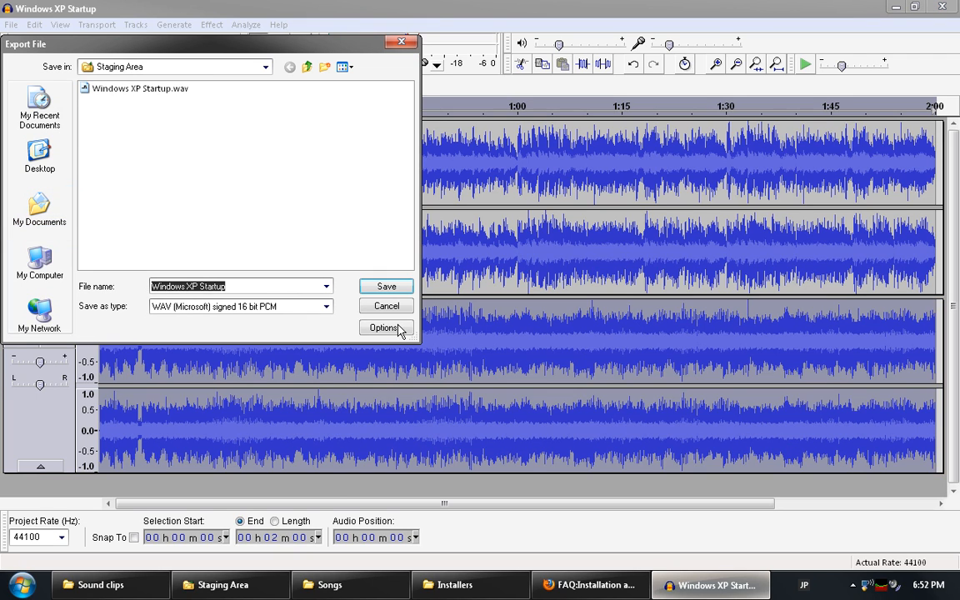
{"action": "left_click", "coordinate": [332, 307]}
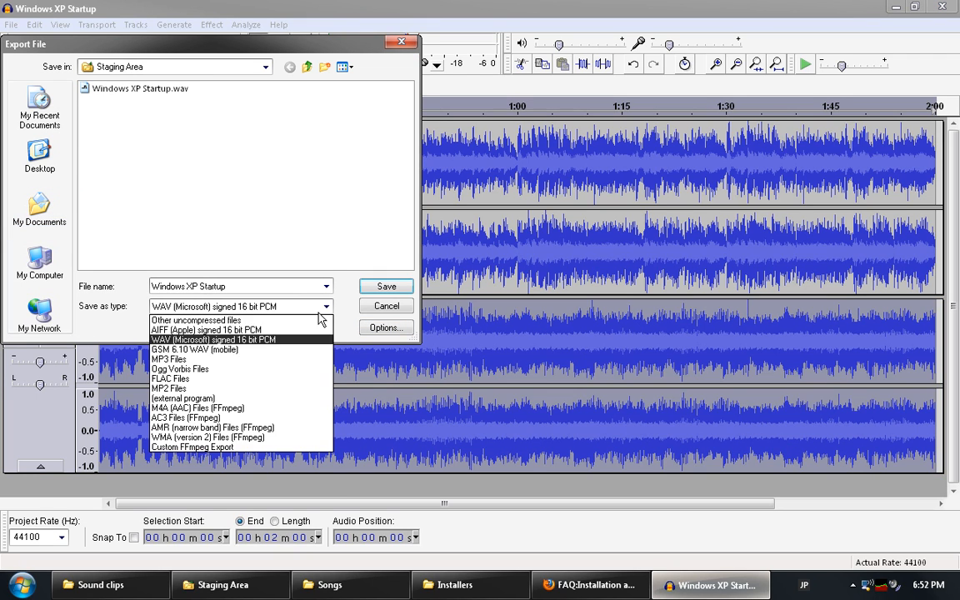
{"action": "left_click", "coordinate": [254, 354]}
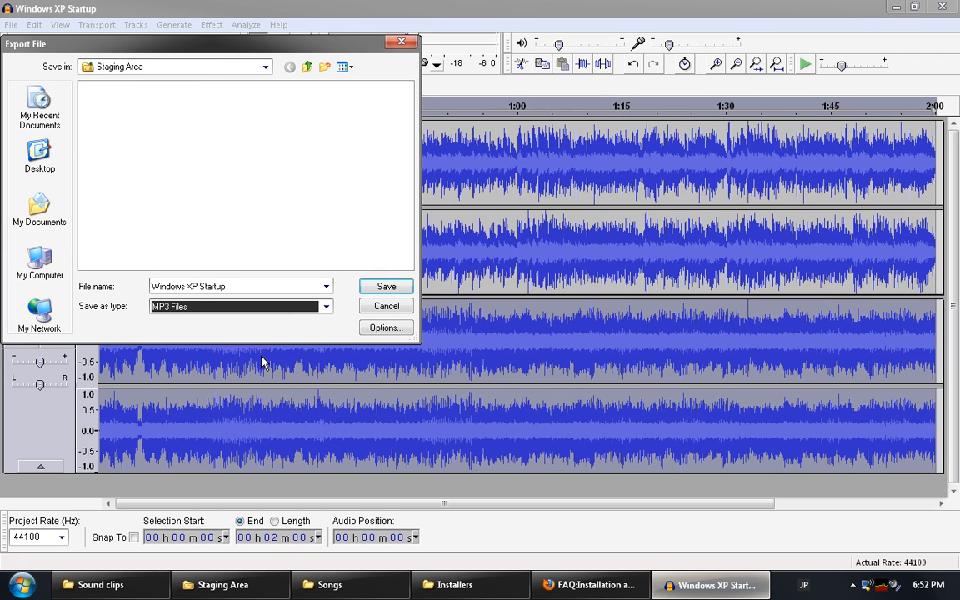
{"action": "left_click", "coordinate": [383, 286]}
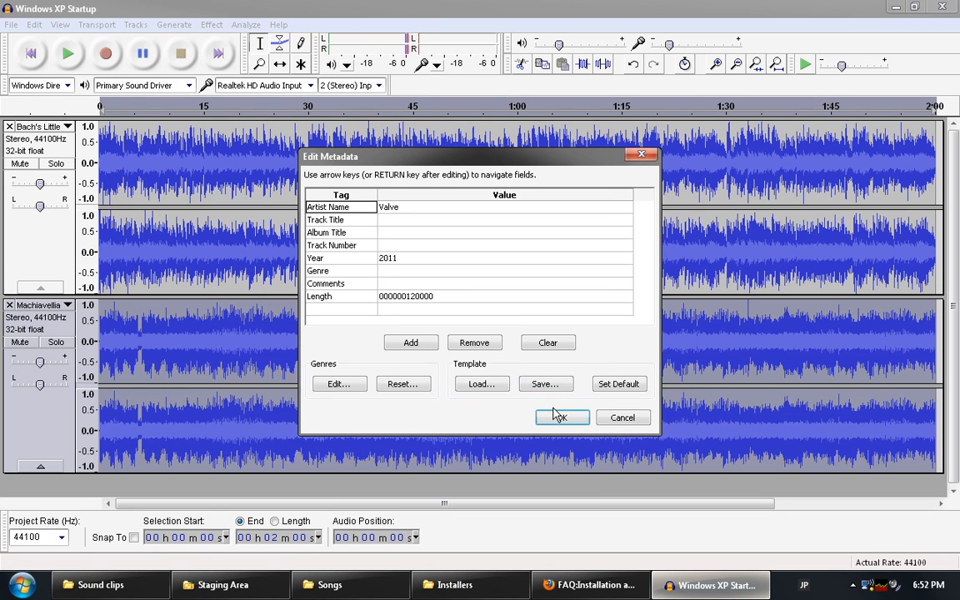
{"action": "left_click", "coordinate": [553, 415]}
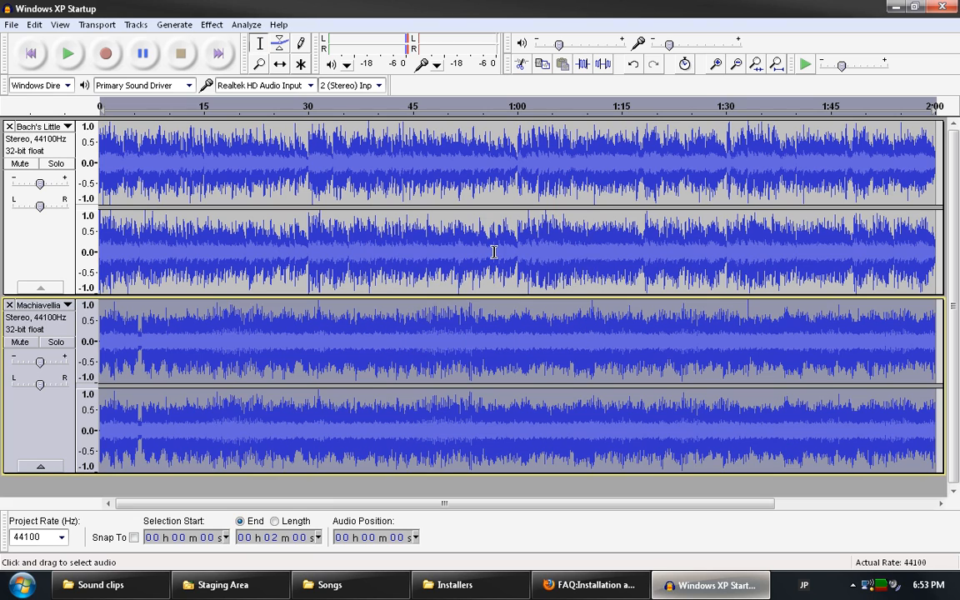
Remove both tracks and drag Windows XP Startup.mp3 from Staging Area into Audacity.
{"action": "left_click", "coordinate": [8, 129]}
{"action": "left_click", "coordinate": [7, 129]}
{"action": "left_click", "coordinate": [223, 584]}
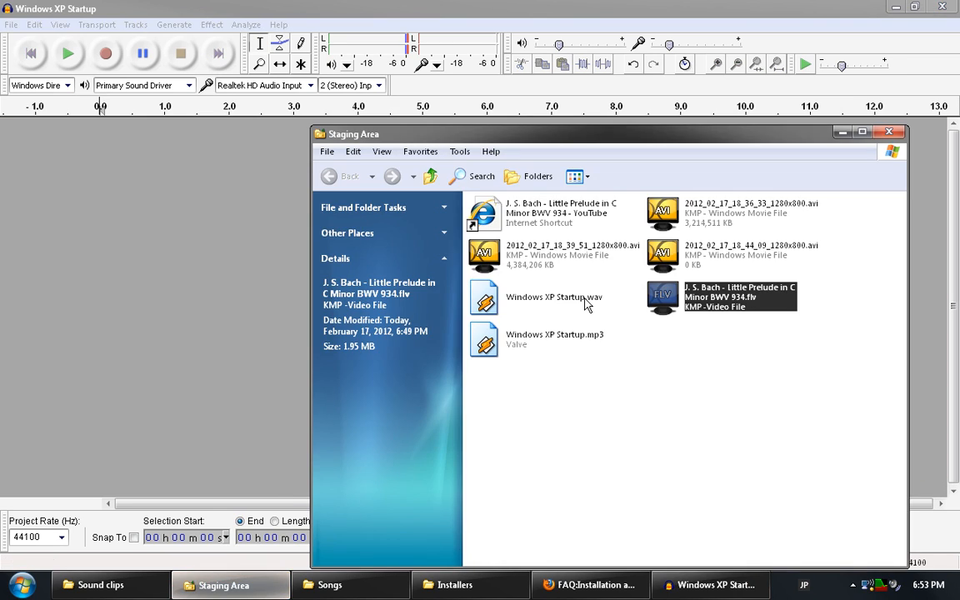
{"action": "left_click_drag", "start_coordinate": [523, 338], "coordinate": [230, 377]}
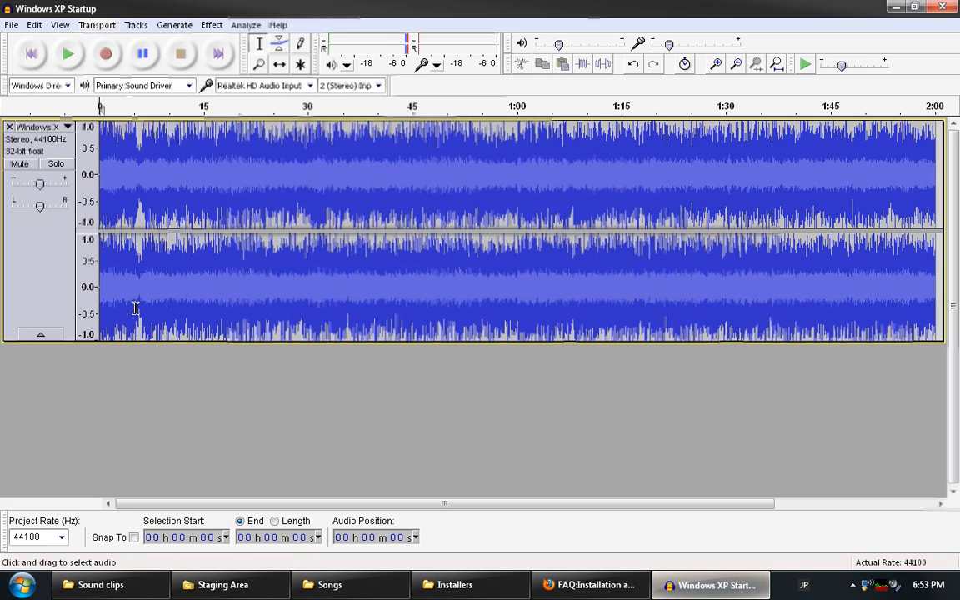
Play the Windows XP Startup track for a moment, stop it, and remove the track.
{"action": "left_click", "coordinate": [70, 55]}
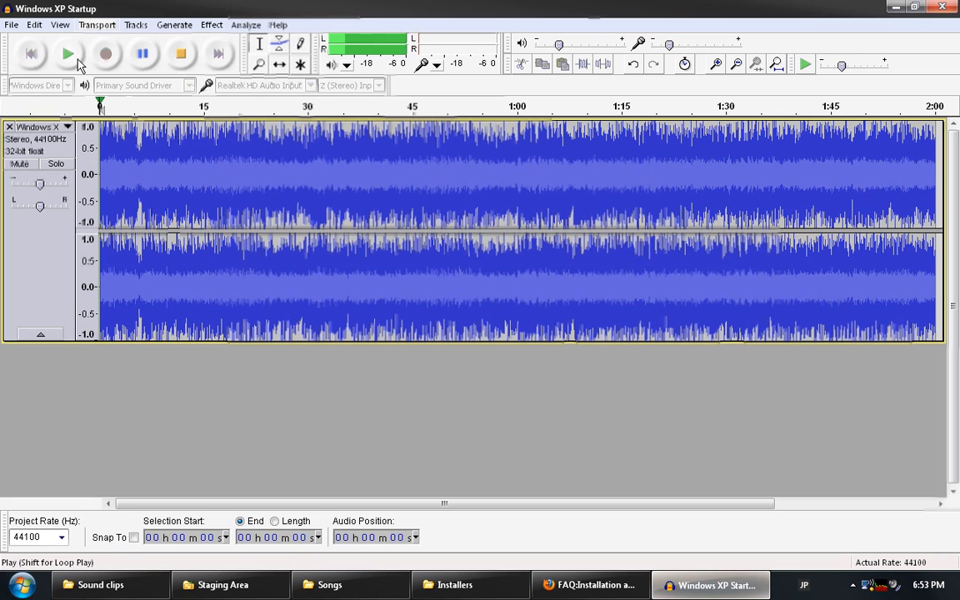
{"action": "left_click", "coordinate": [179, 56]}
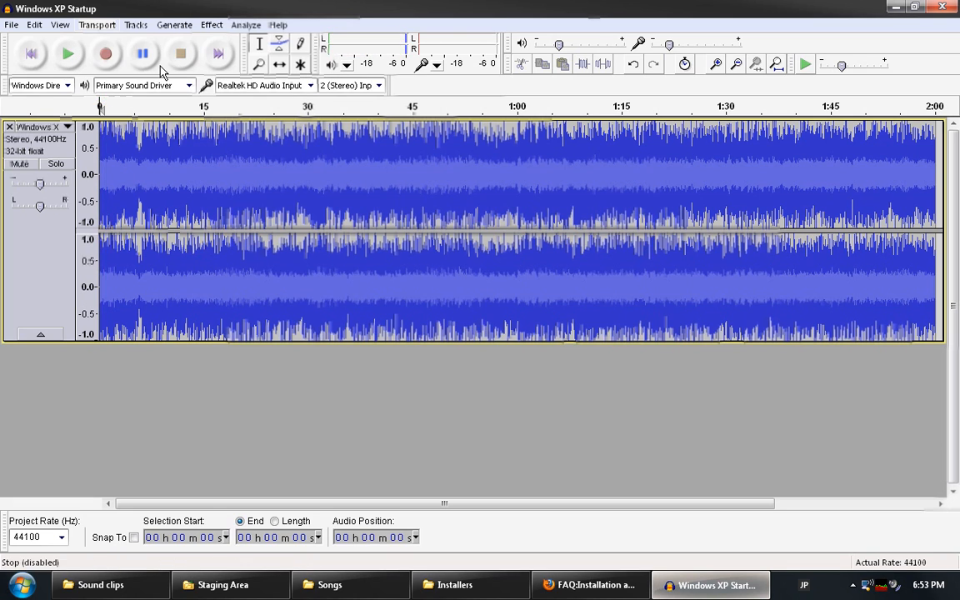
{"action": "left_click", "coordinate": [9, 127]}
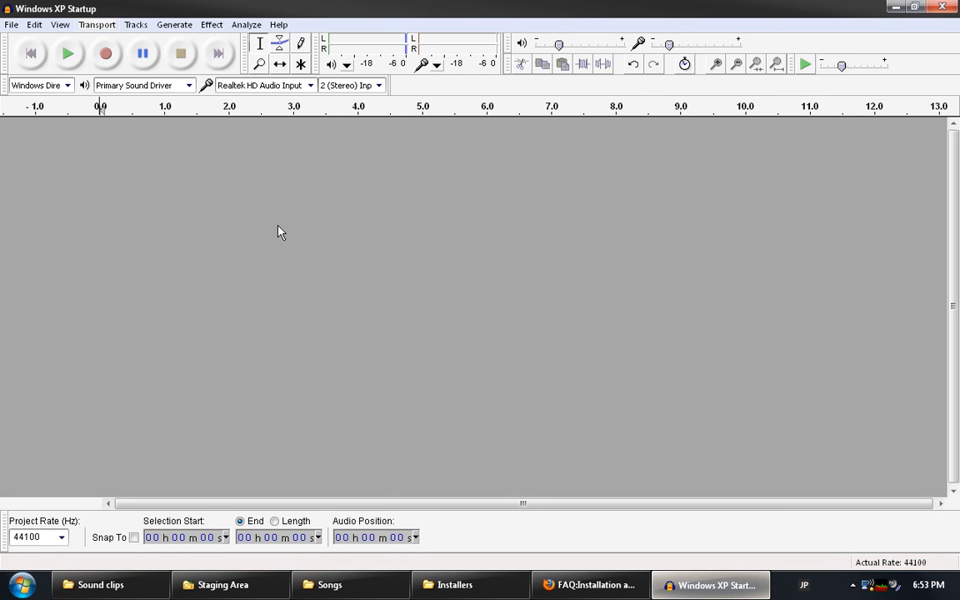